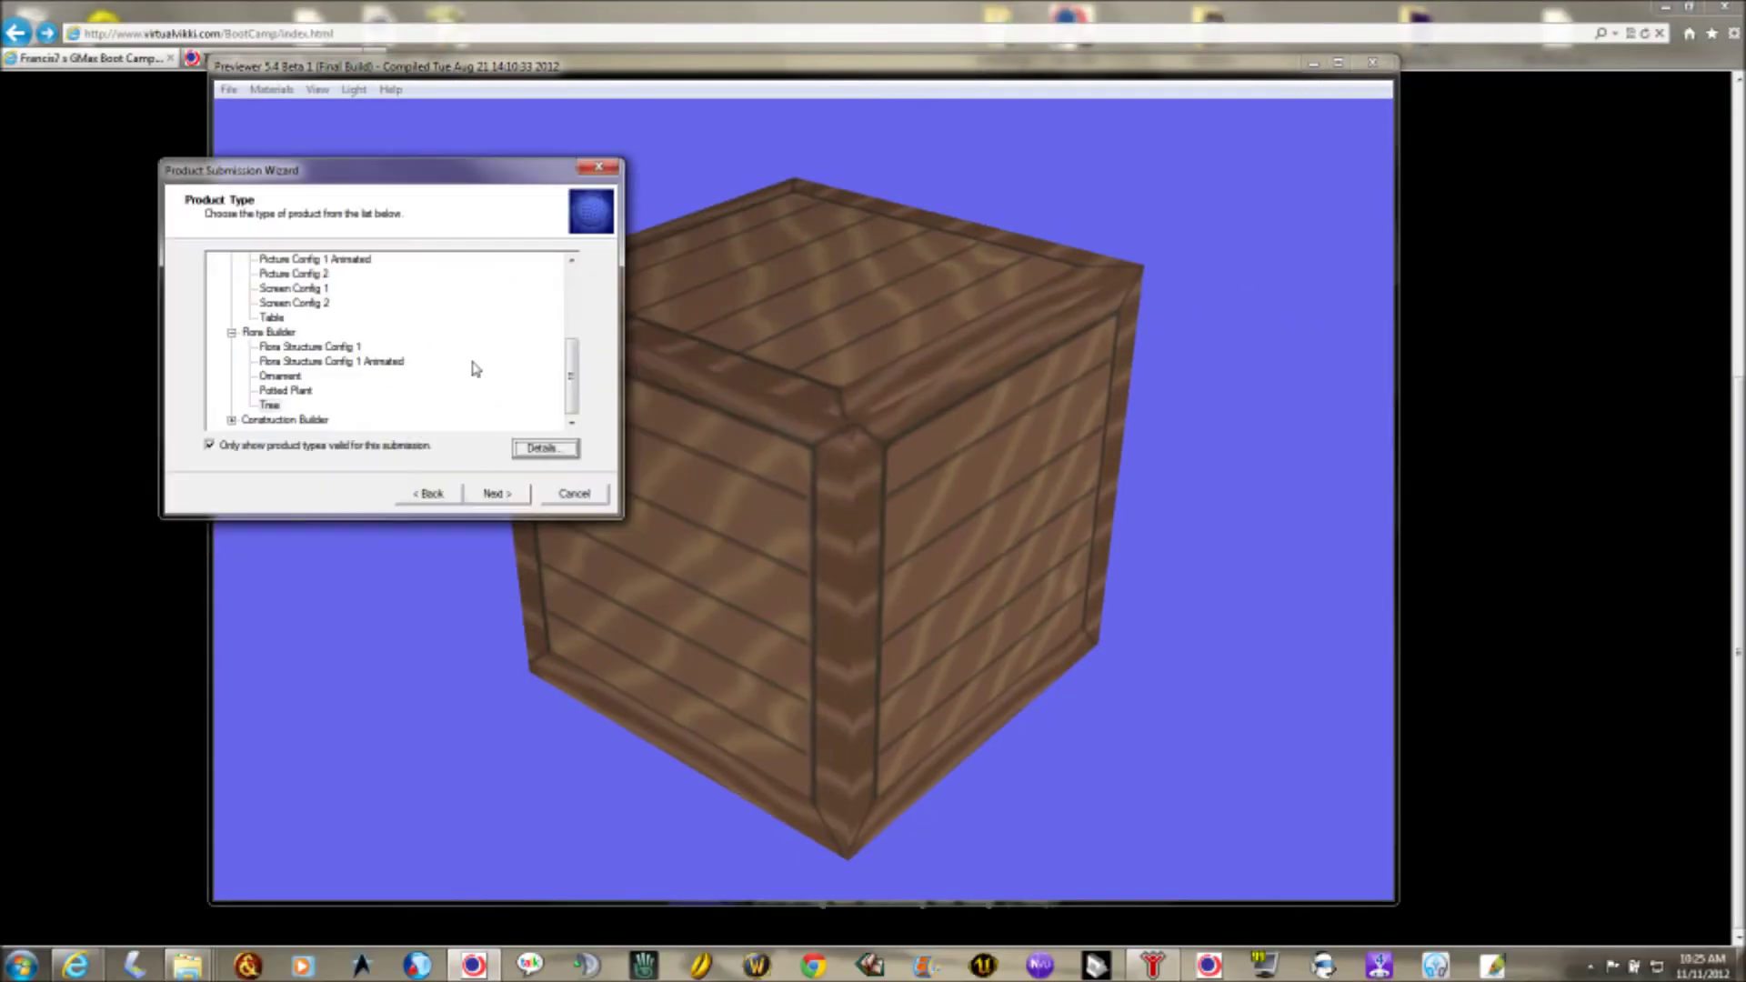
# - List all product types, collapse Flora Builder and expand the Furniture Builder group
pyautogui.click(210, 446)
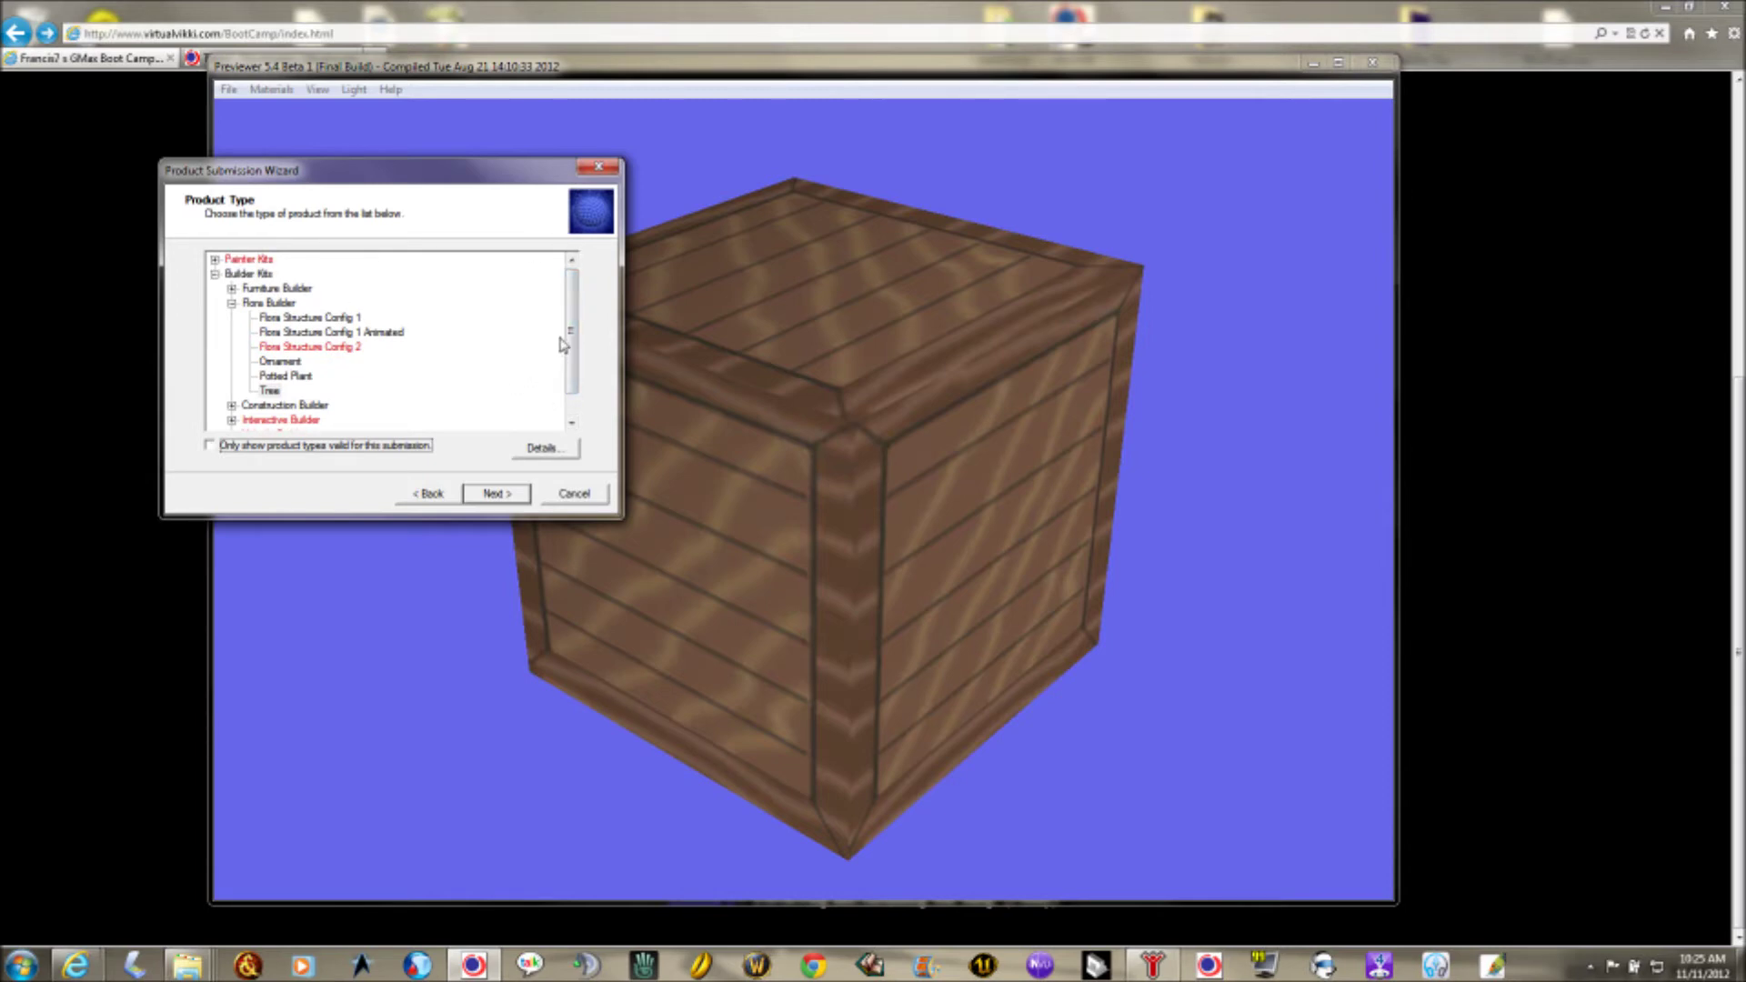
pyautogui.scroll(-1, 575, 322)
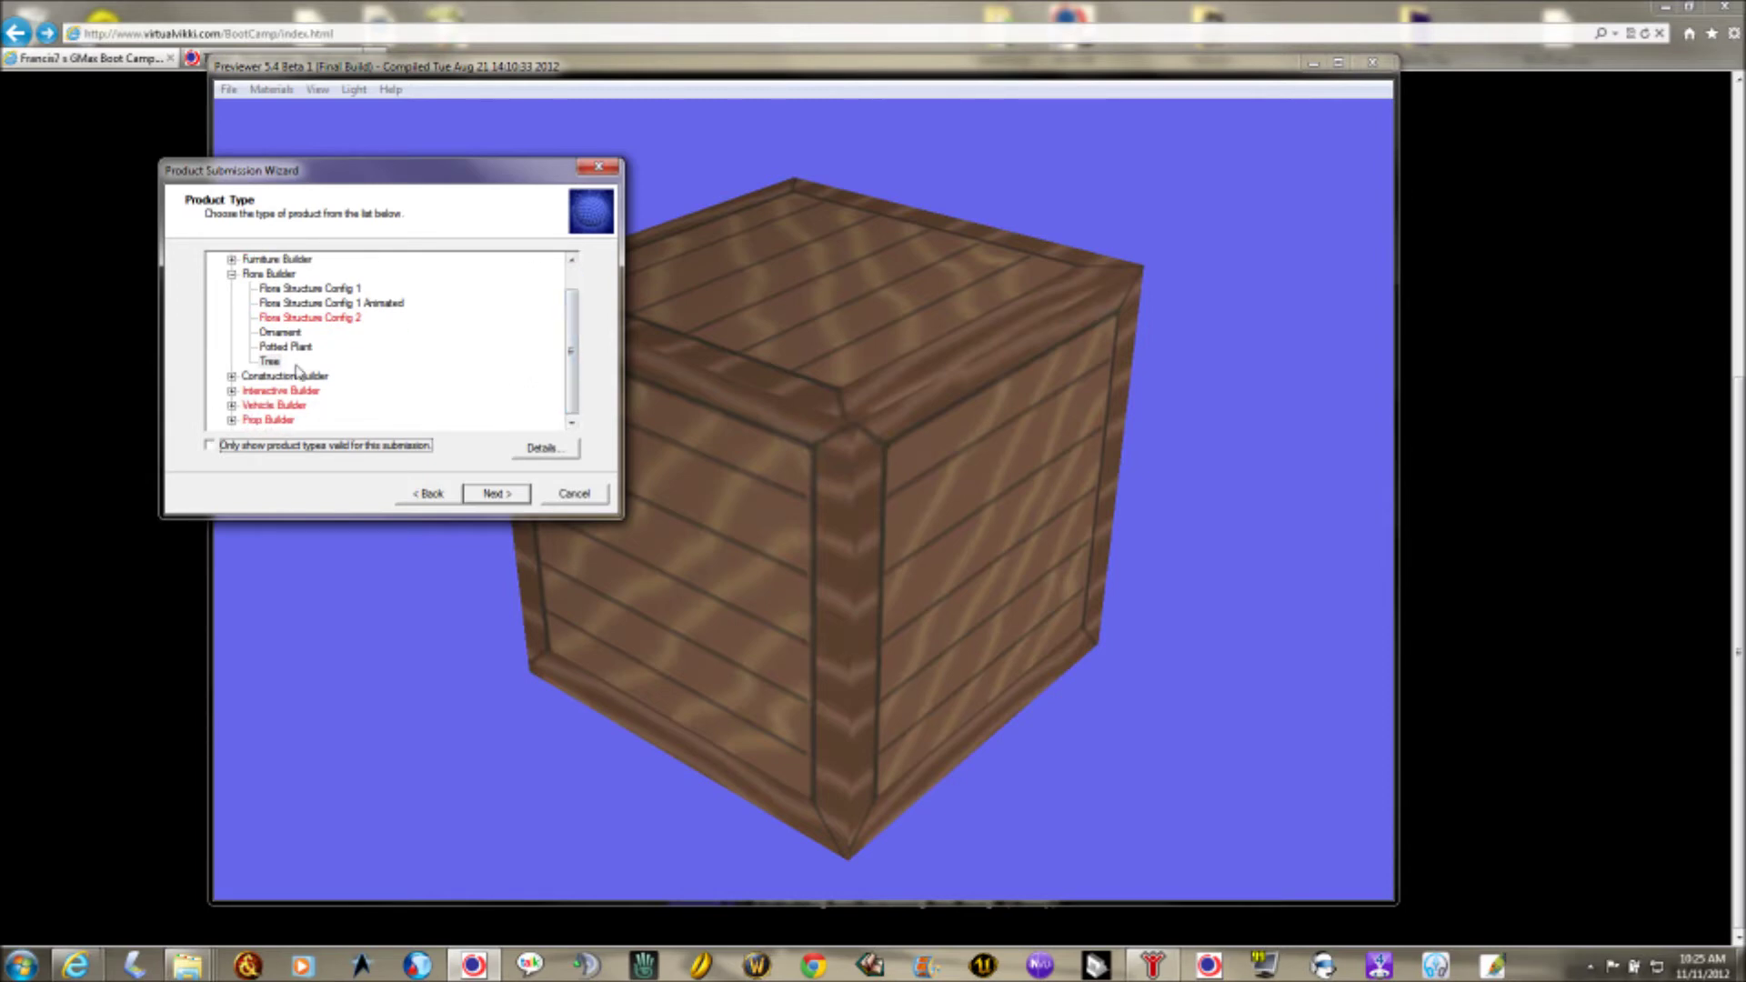
pyautogui.click(232, 275)
pyautogui.click(231, 288)
# - Select Knickknack Config 3 and bring up its requirements details
pyautogui.scroll(-2, 376, 355)
pyautogui.scroll(1, 368, 363)
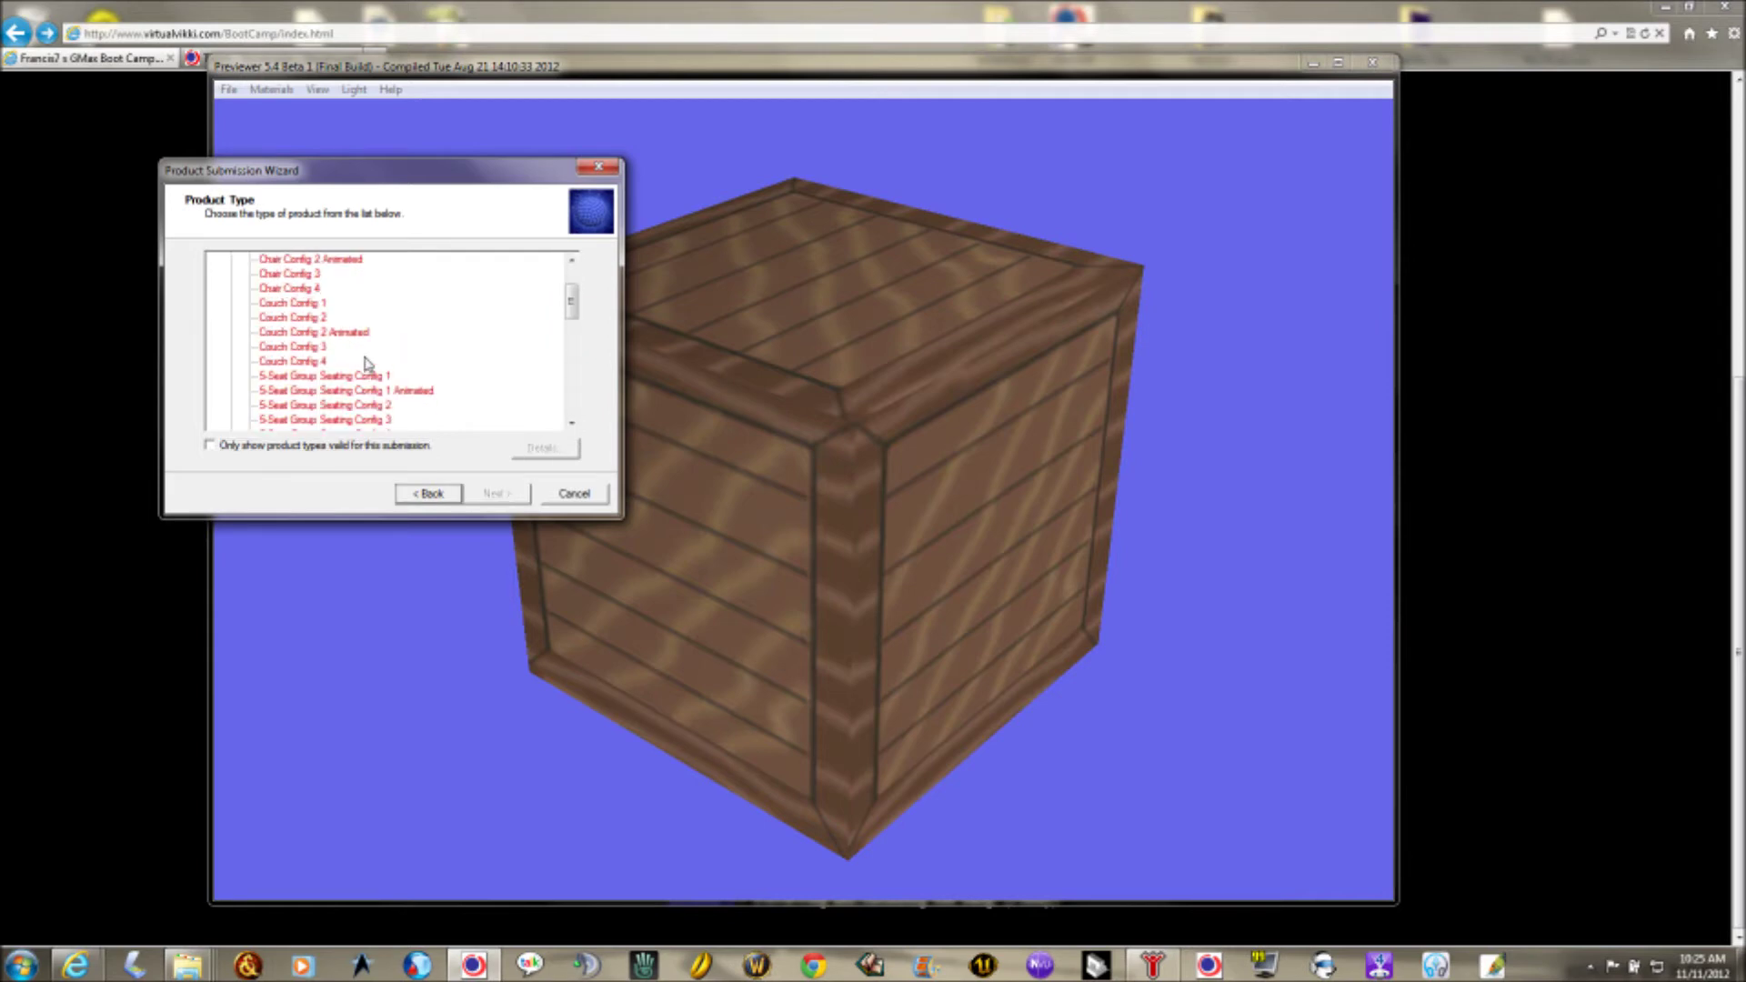
pyautogui.scroll(1, 351, 362)
pyautogui.scroll(-4, 351, 362)
pyautogui.scroll(-2, 351, 362)
pyautogui.scroll(-3, 353, 362)
pyautogui.click(336, 347)
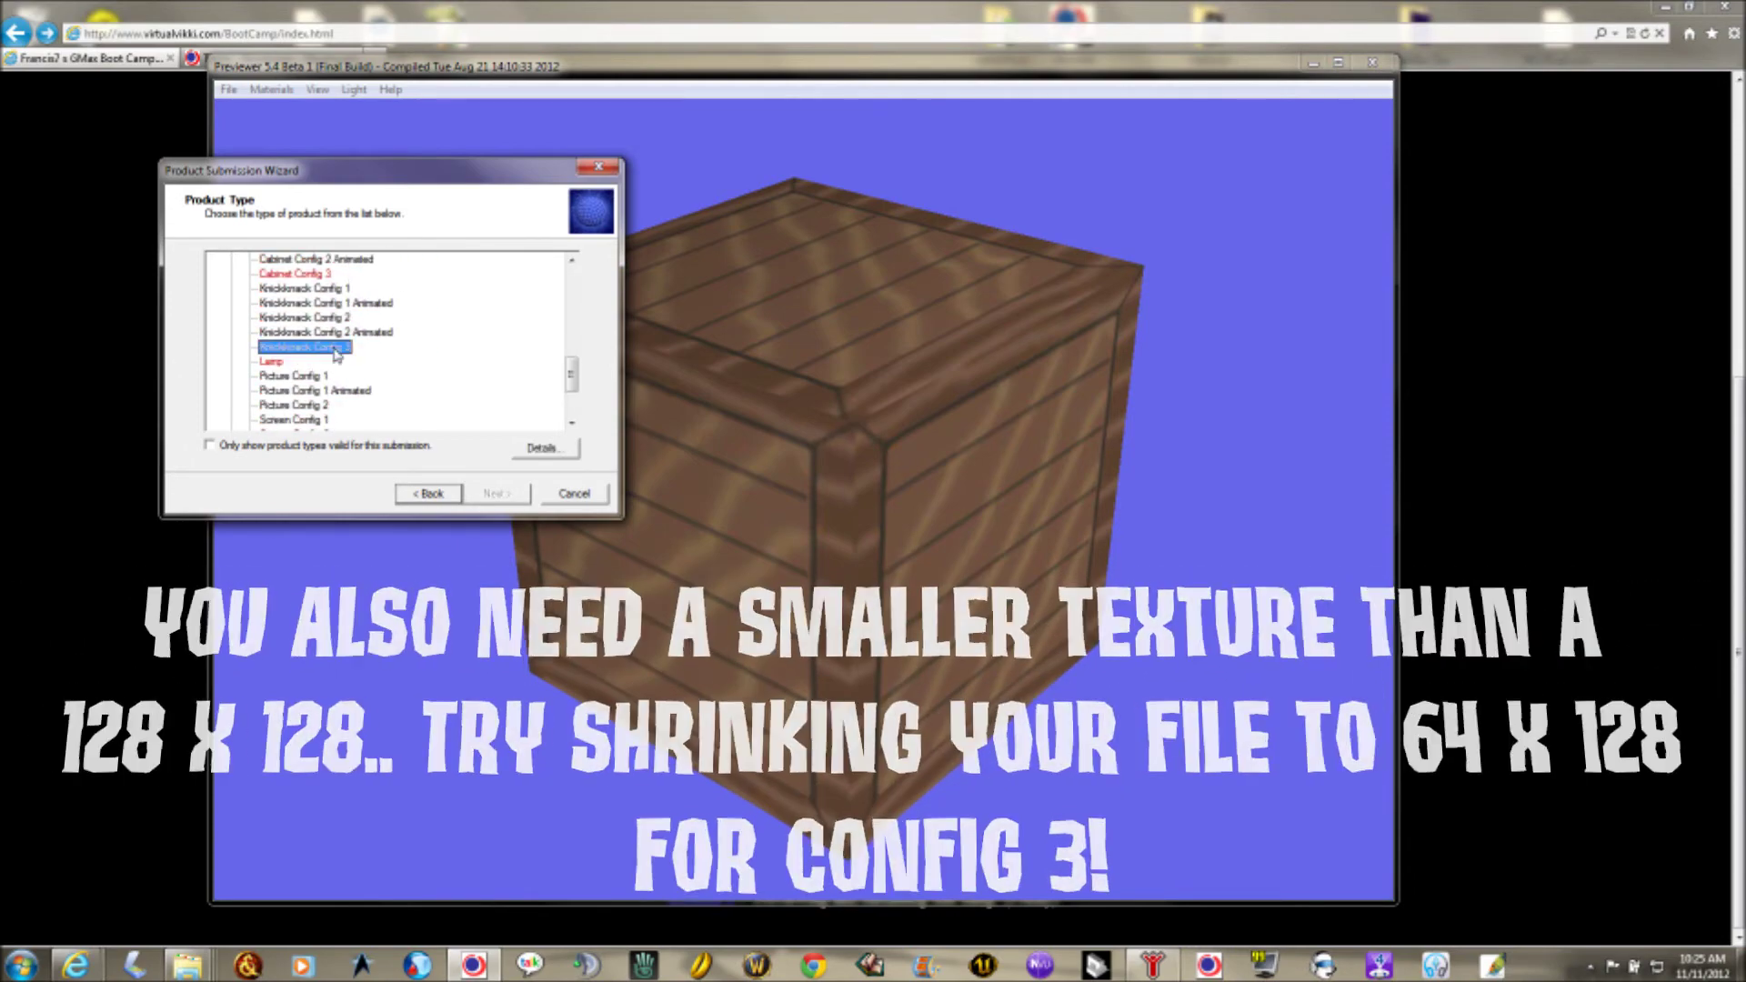
pyautogui.click(546, 448)
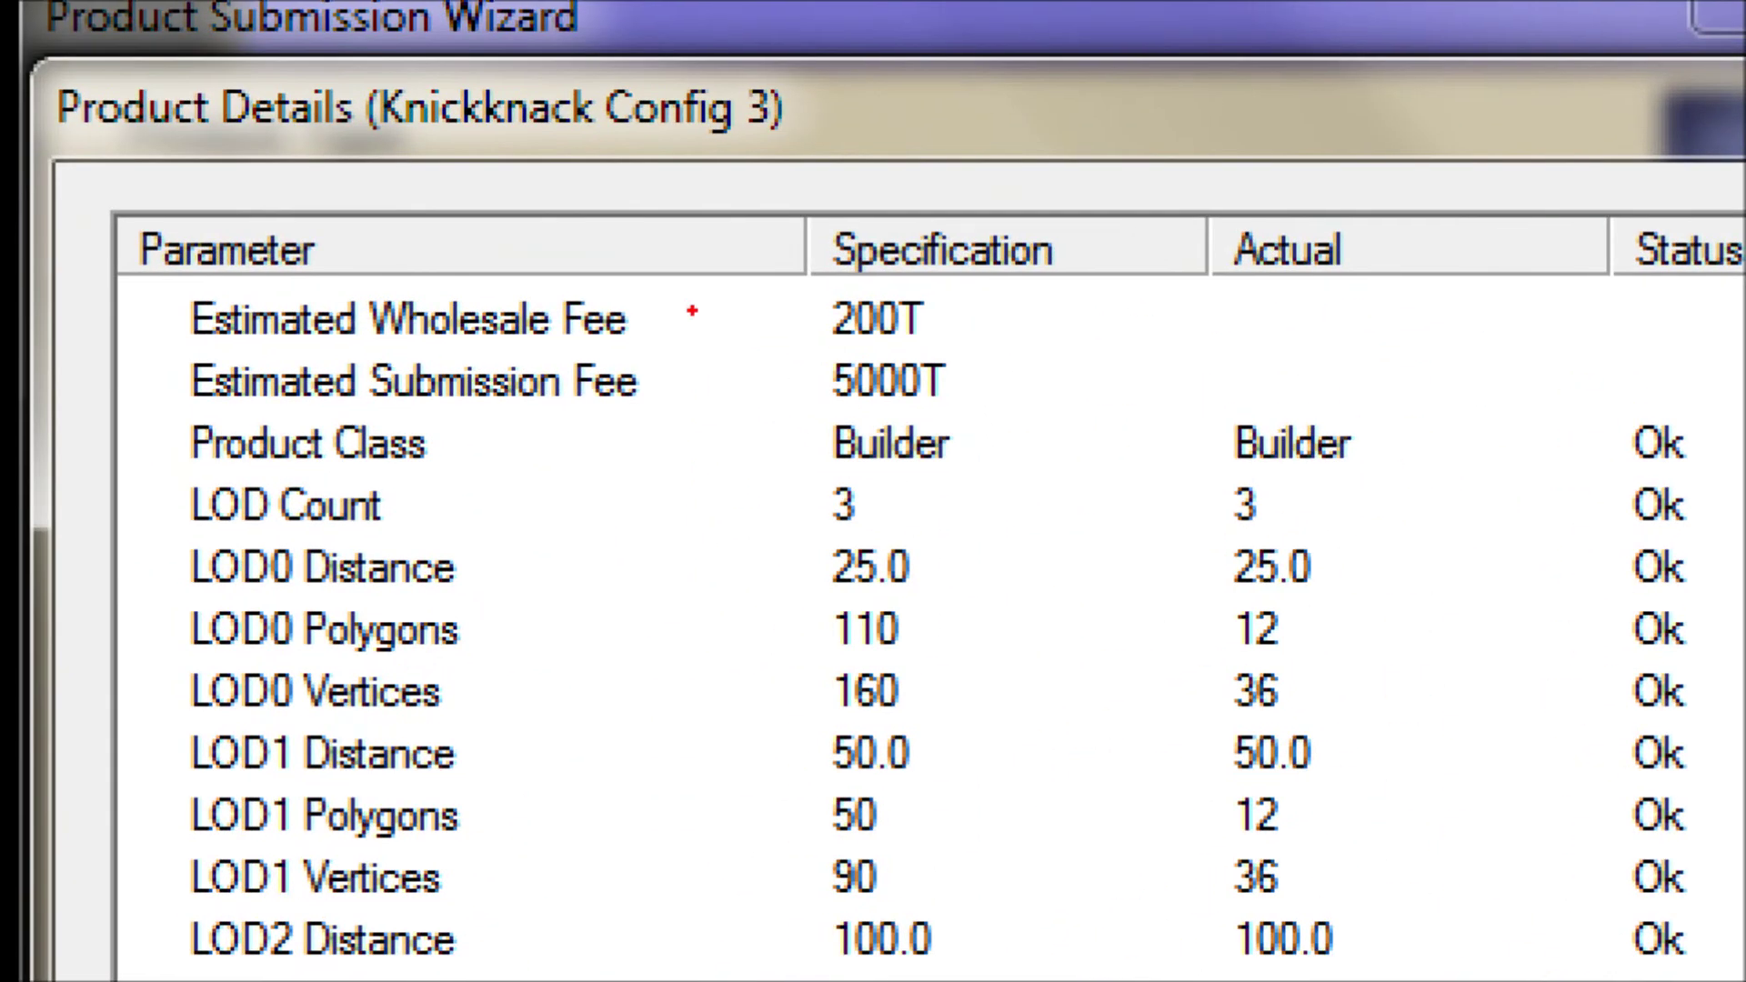
# - Check the Collision Polygons row (6 against 1-5 allowed), then close Product Details
pyautogui.moveTo(664, 315); pyautogui.dragTo(788, 321)
pyautogui.moveTo(966, 318); pyautogui.dragTo(1046, 319)
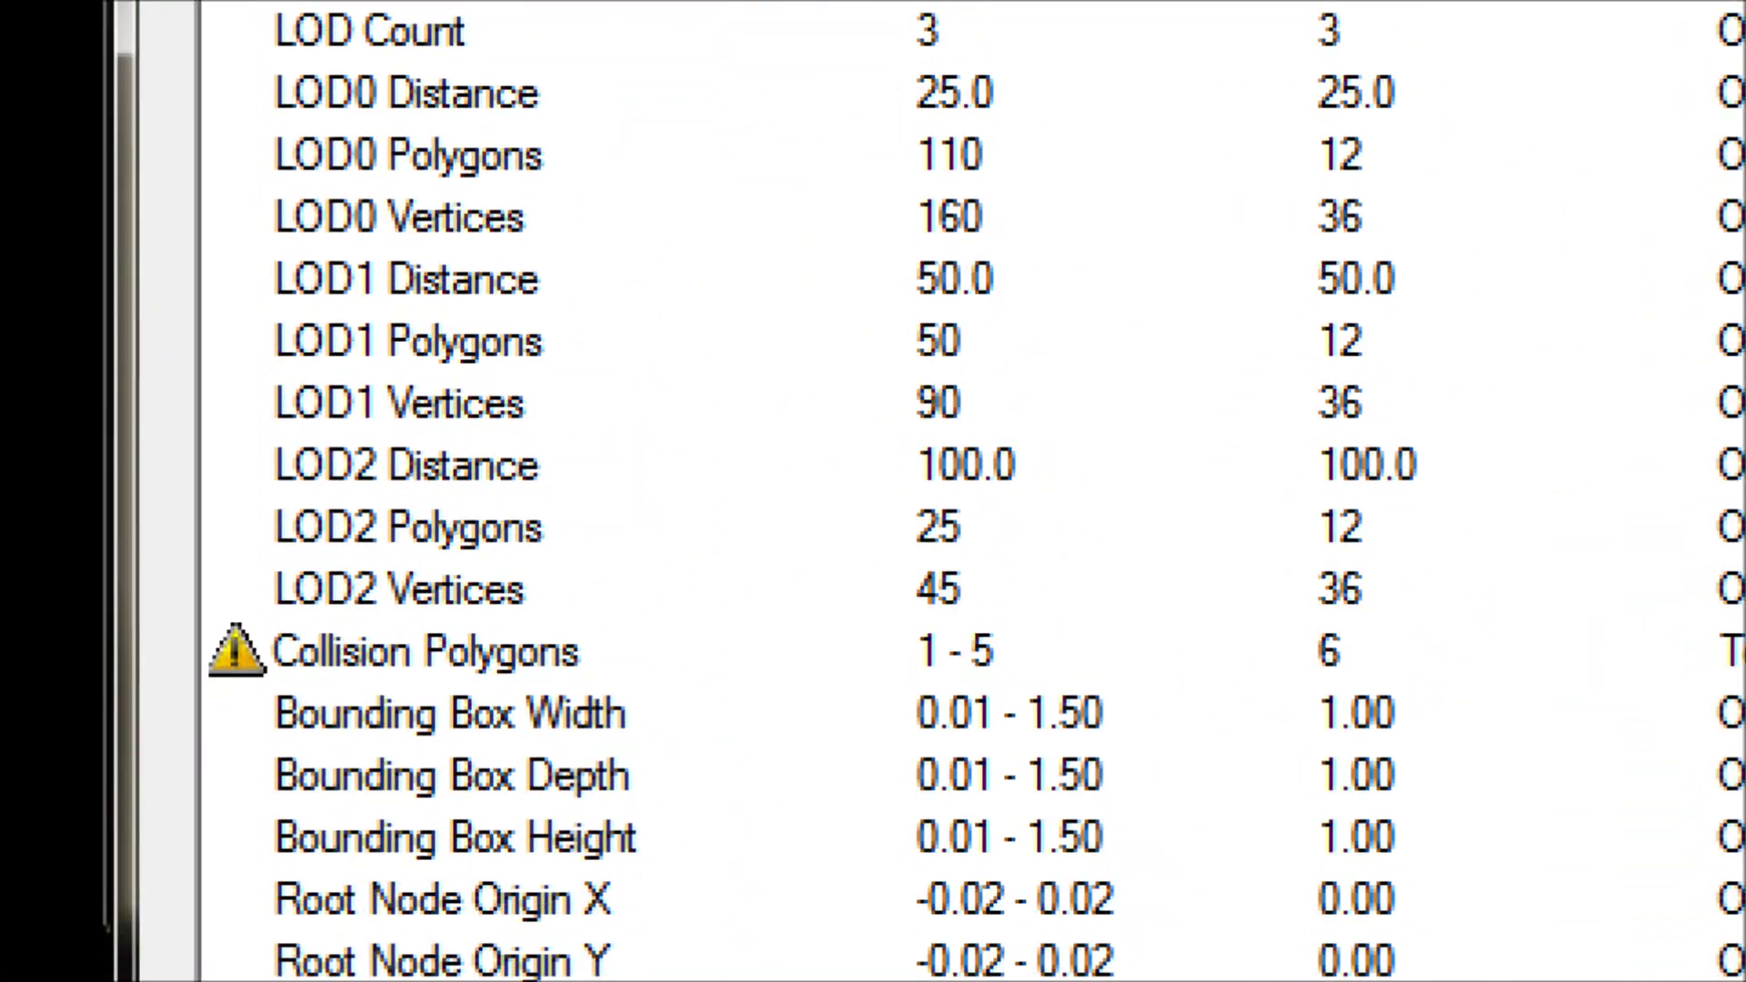
pyautogui.moveTo(1344, 615)
pyautogui.mouseDown()
pyautogui.moveTo(1285, 618)
pyautogui.moveTo(1268, 678)
pyautogui.moveTo(1339, 696)
pyautogui.moveTo(1391, 647)
pyautogui.moveTo(1335, 617)
pyautogui.mouseUp()
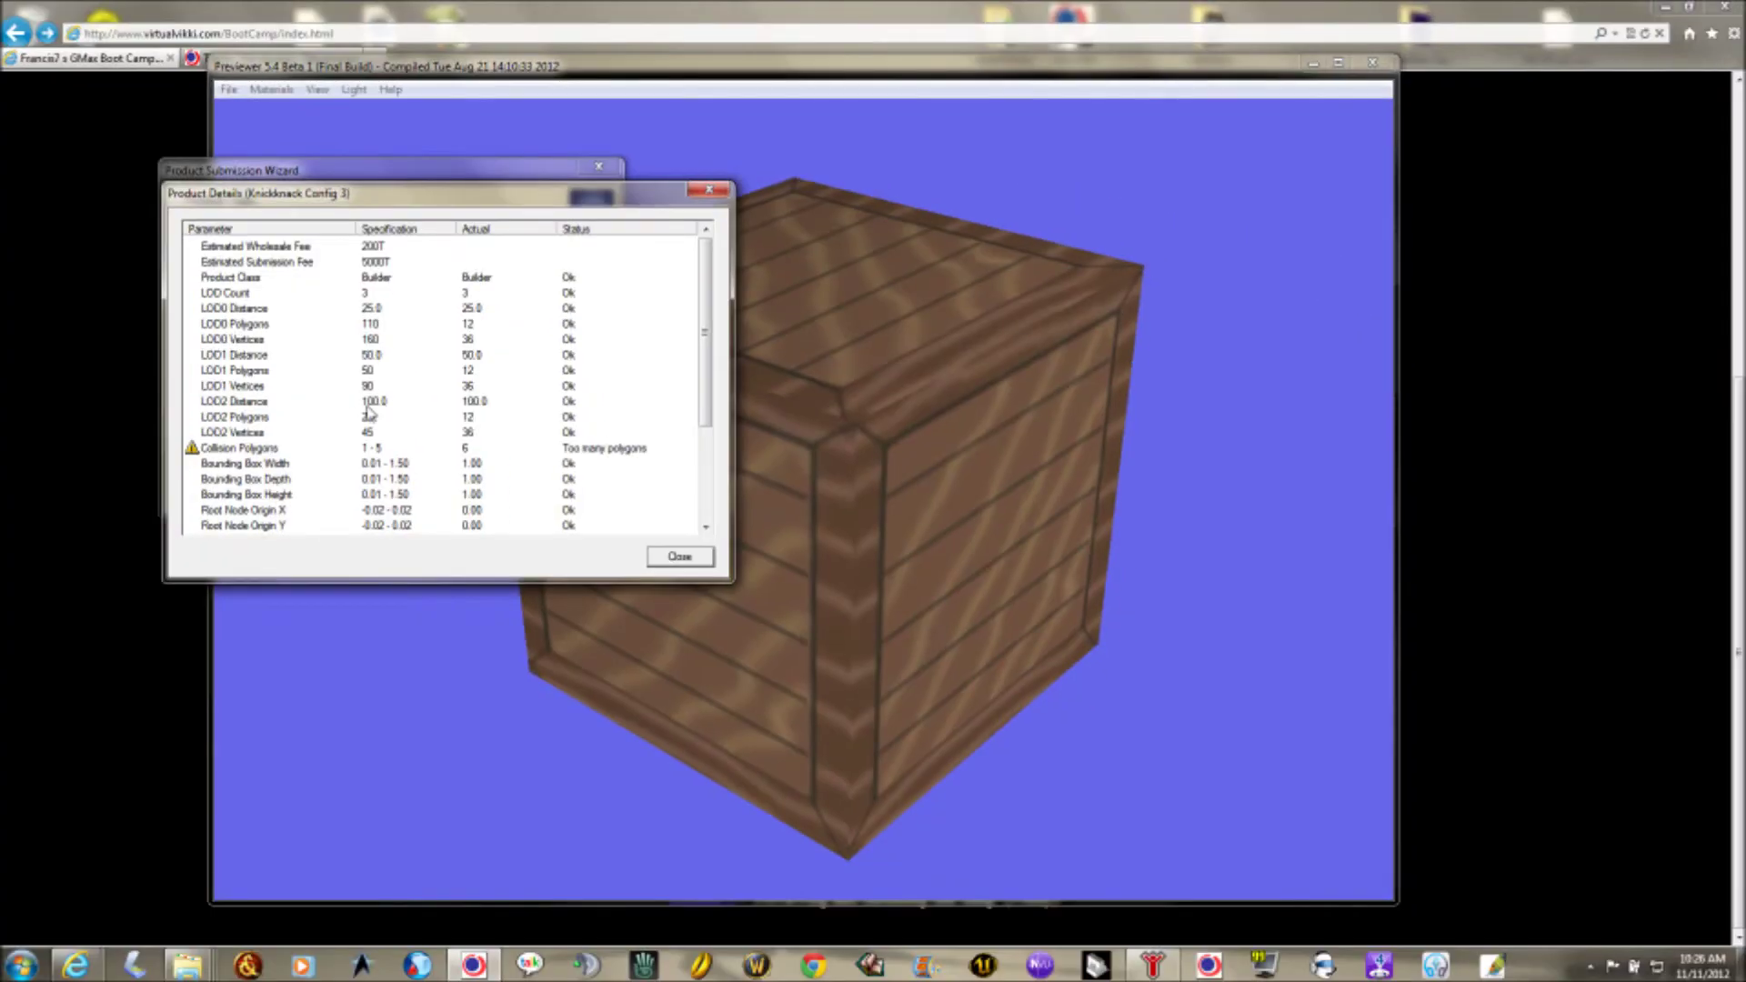
pyautogui.click(679, 565)
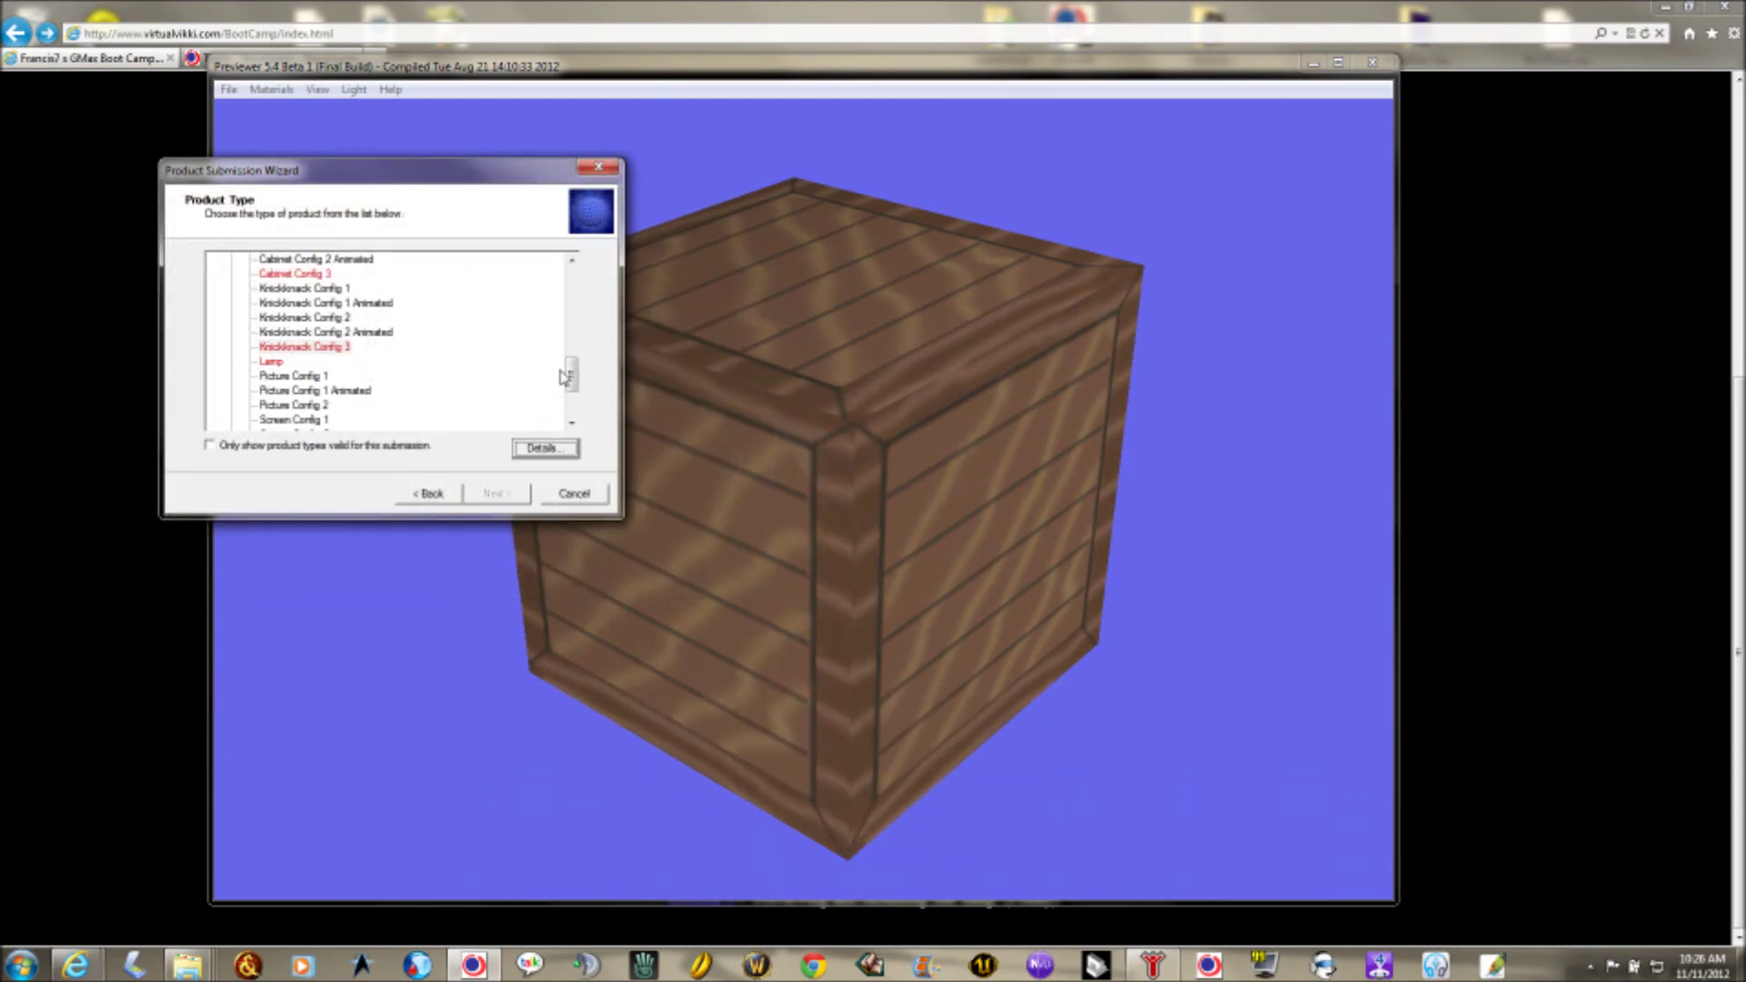
# - Pick Tree under Flora Builder as the product type and advance to Catalog Information
pyautogui.moveTo(577, 373); pyautogui.dragTo(576, 387)
pyautogui.click(233, 368)
pyautogui.scroll(-2, 392, 371)
pyautogui.click(271, 362)
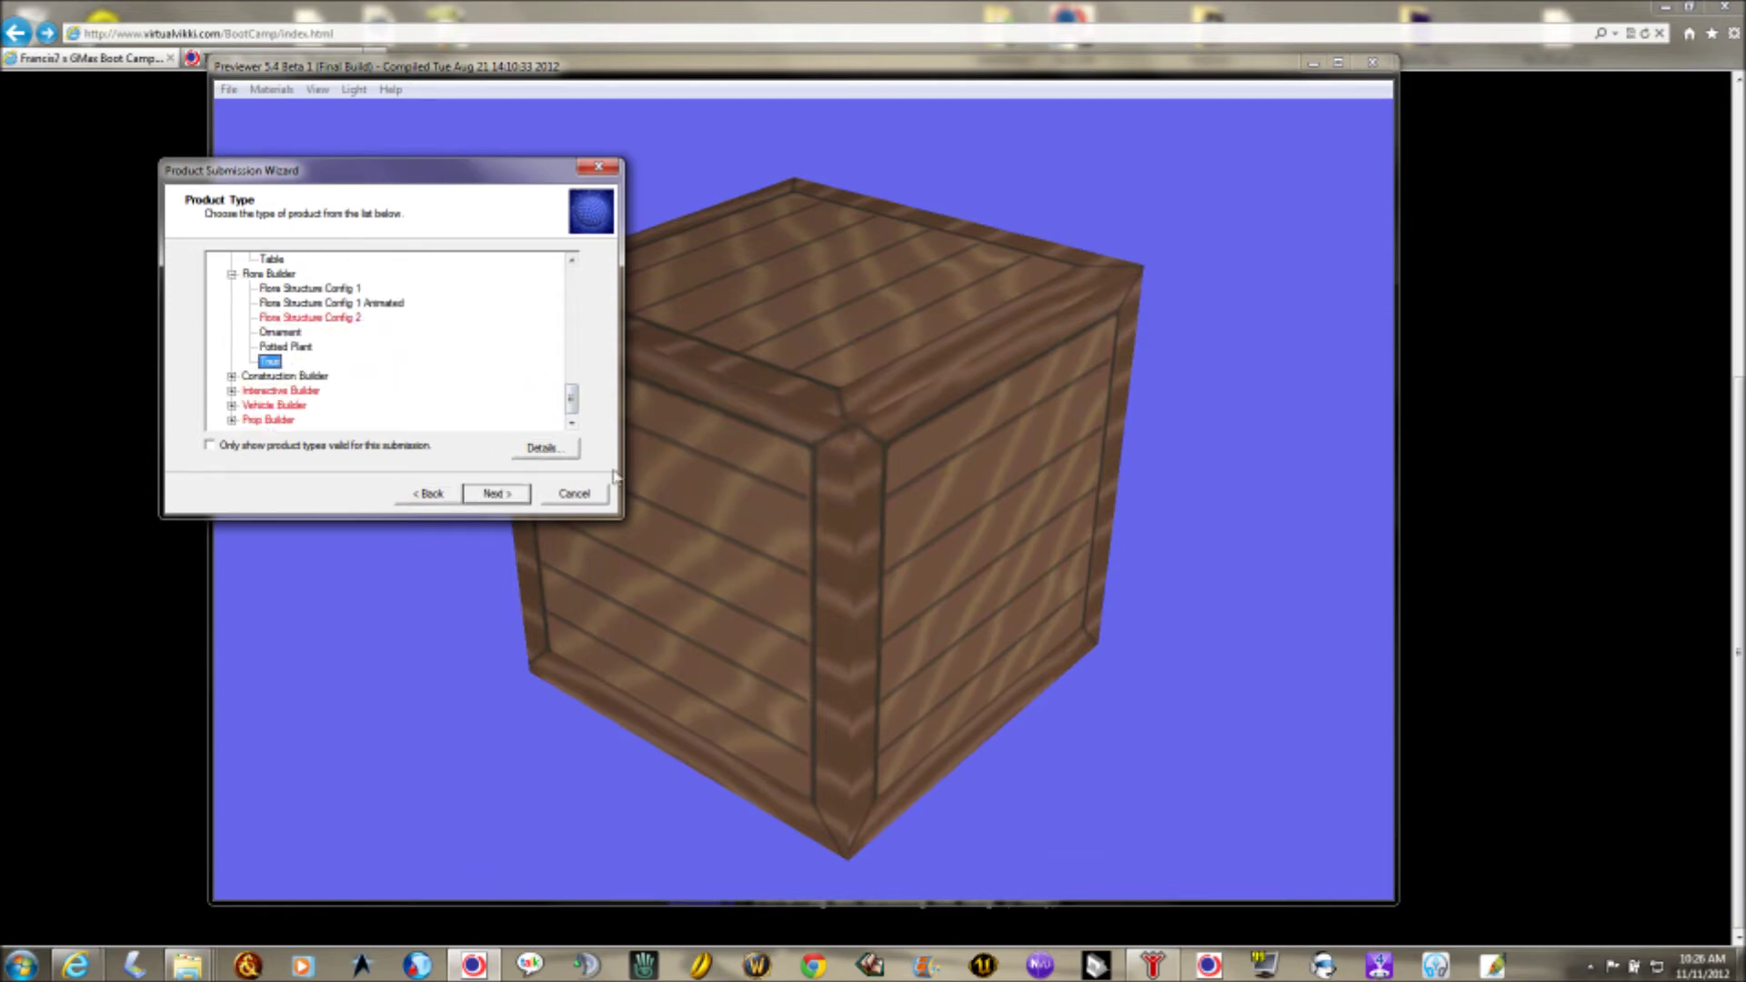
pyautogui.click(496, 494)
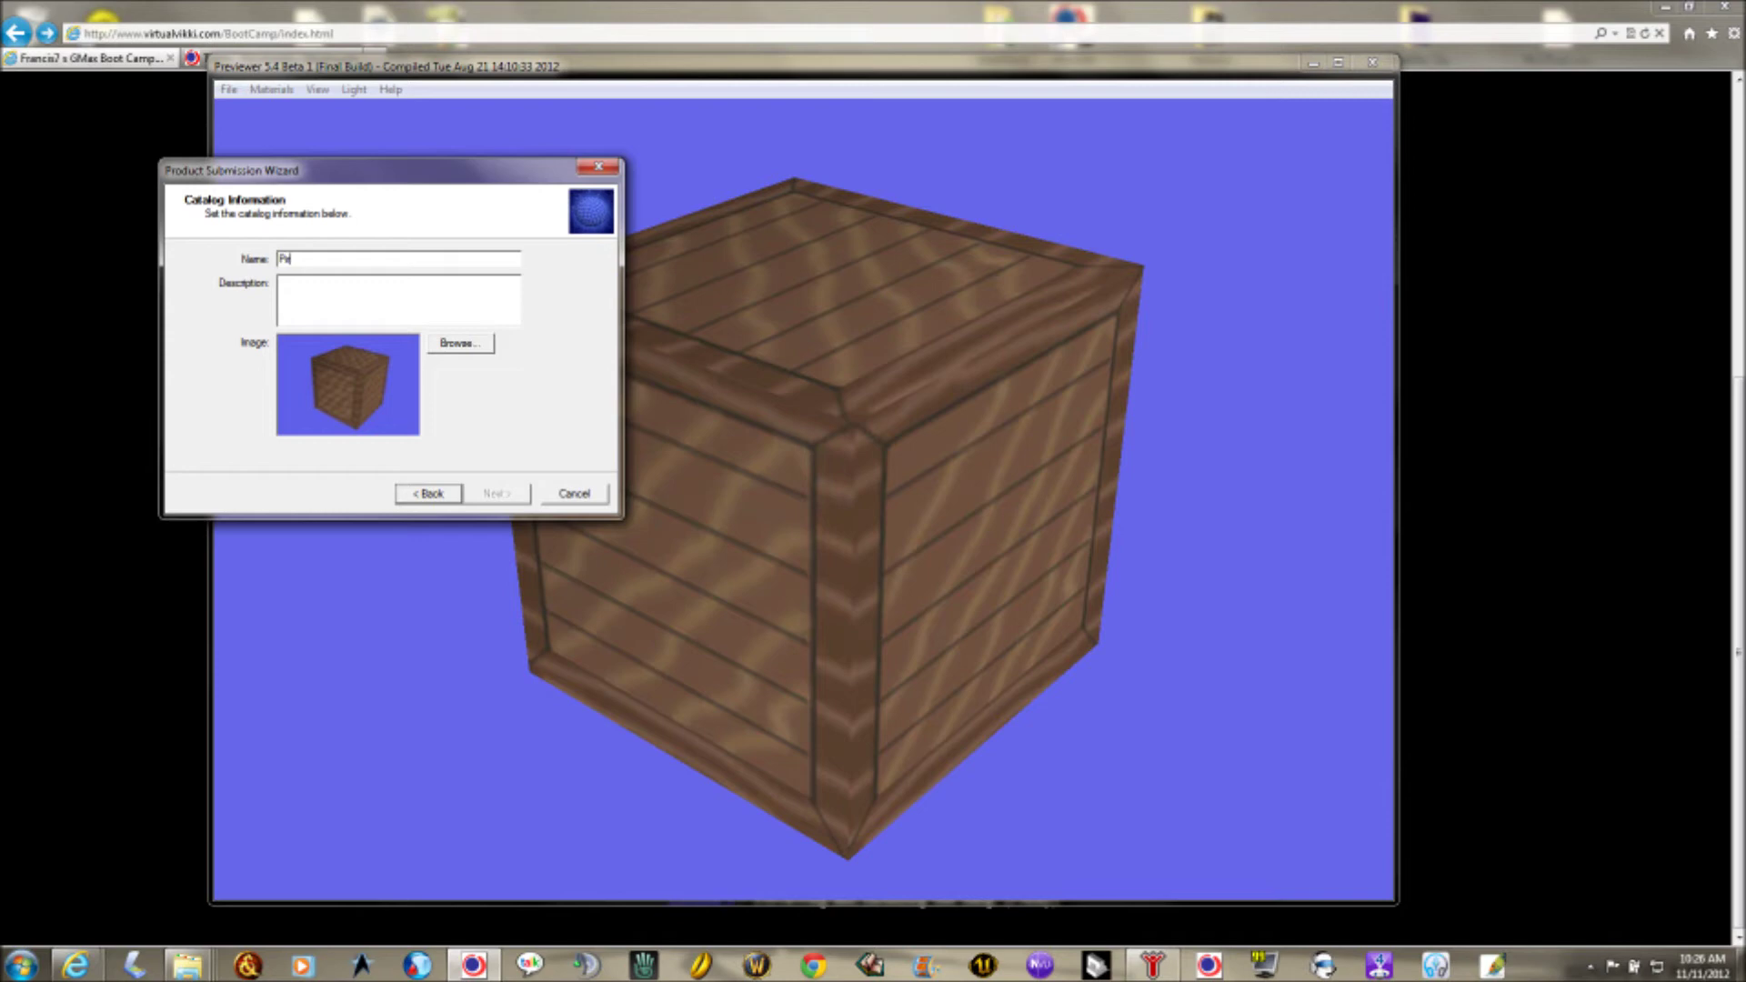
# - Name the item 'Pirate crate 1', describe it as a pirate crate filled with booty, and upload it
pyautogui.write('e ')
pyautogui.write('crate')
pyautogui.write('A rather p')
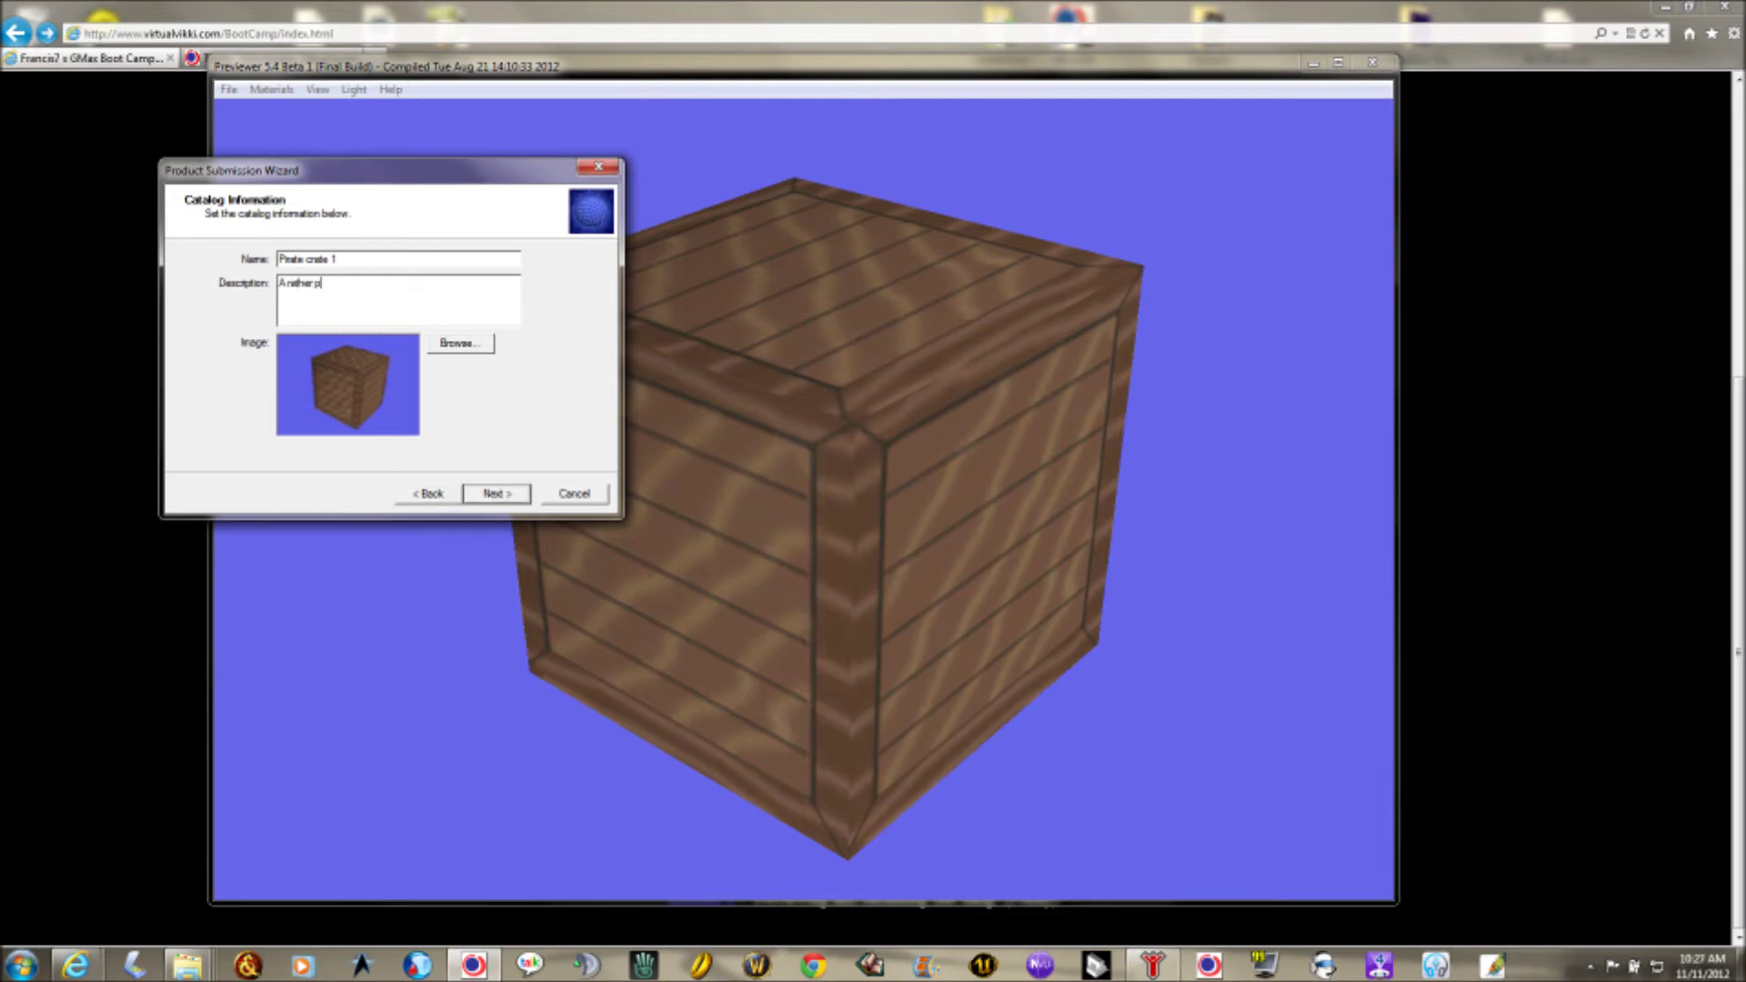
pyautogui.write('irate looking crate. Probbably filled with boot')
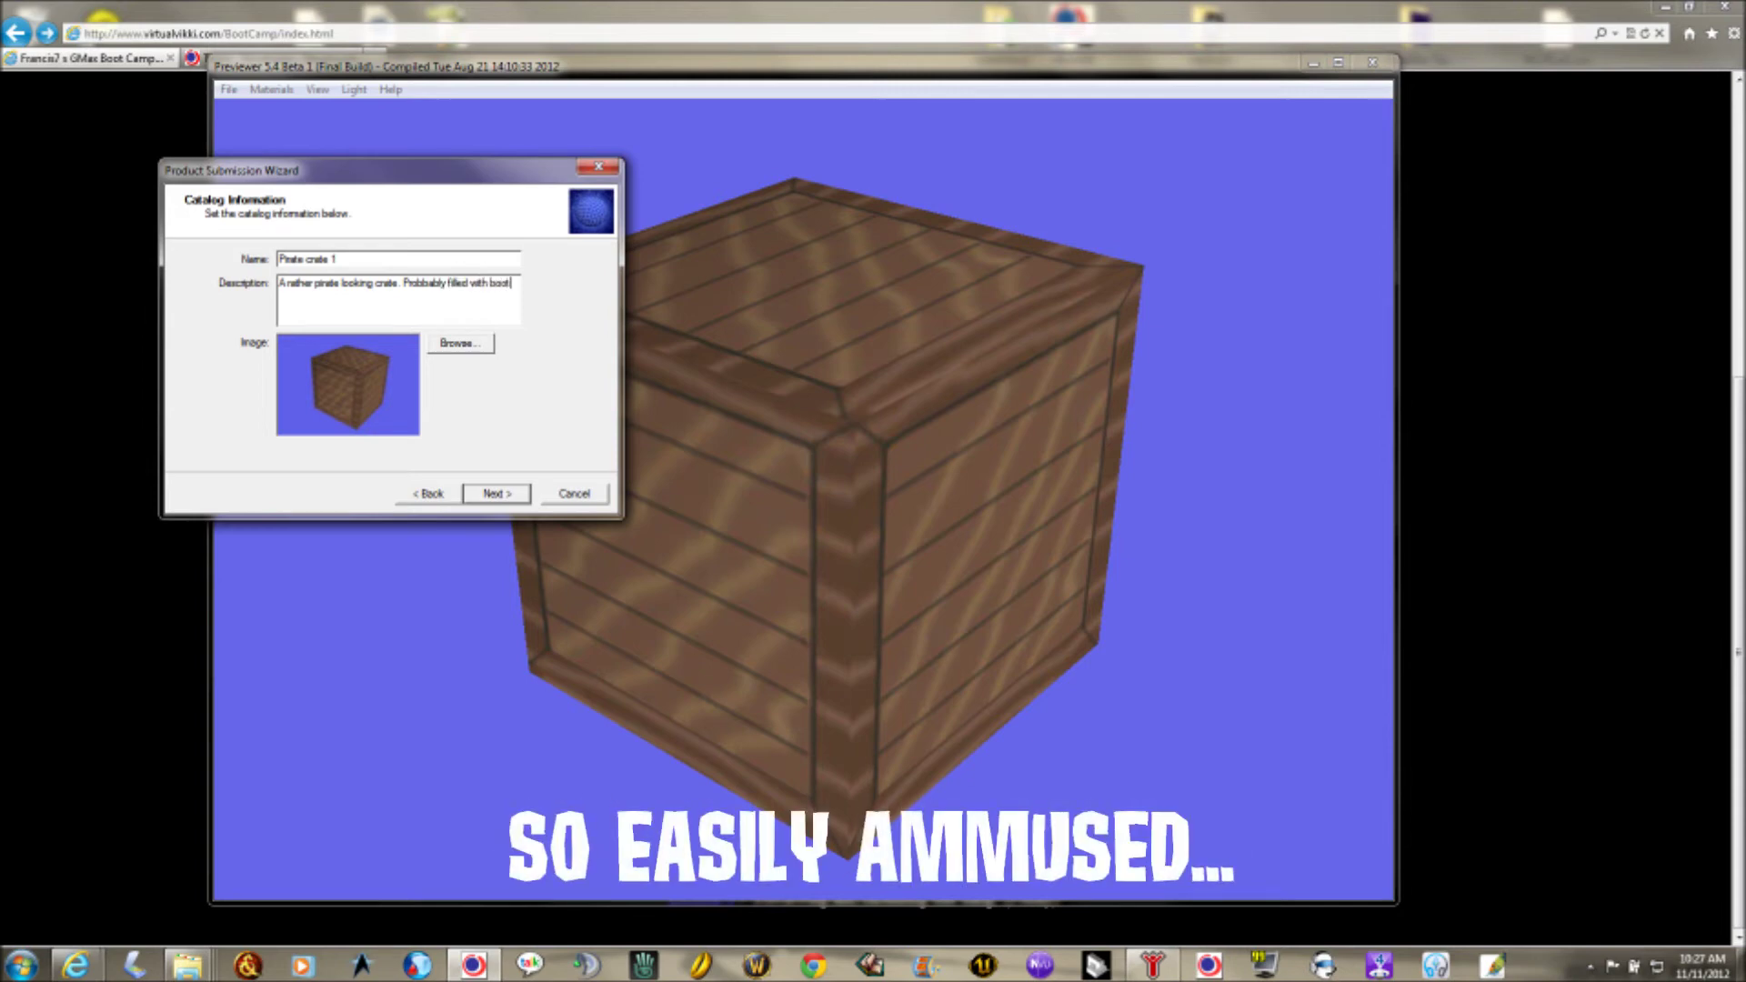
pyautogui.write('y beyo')
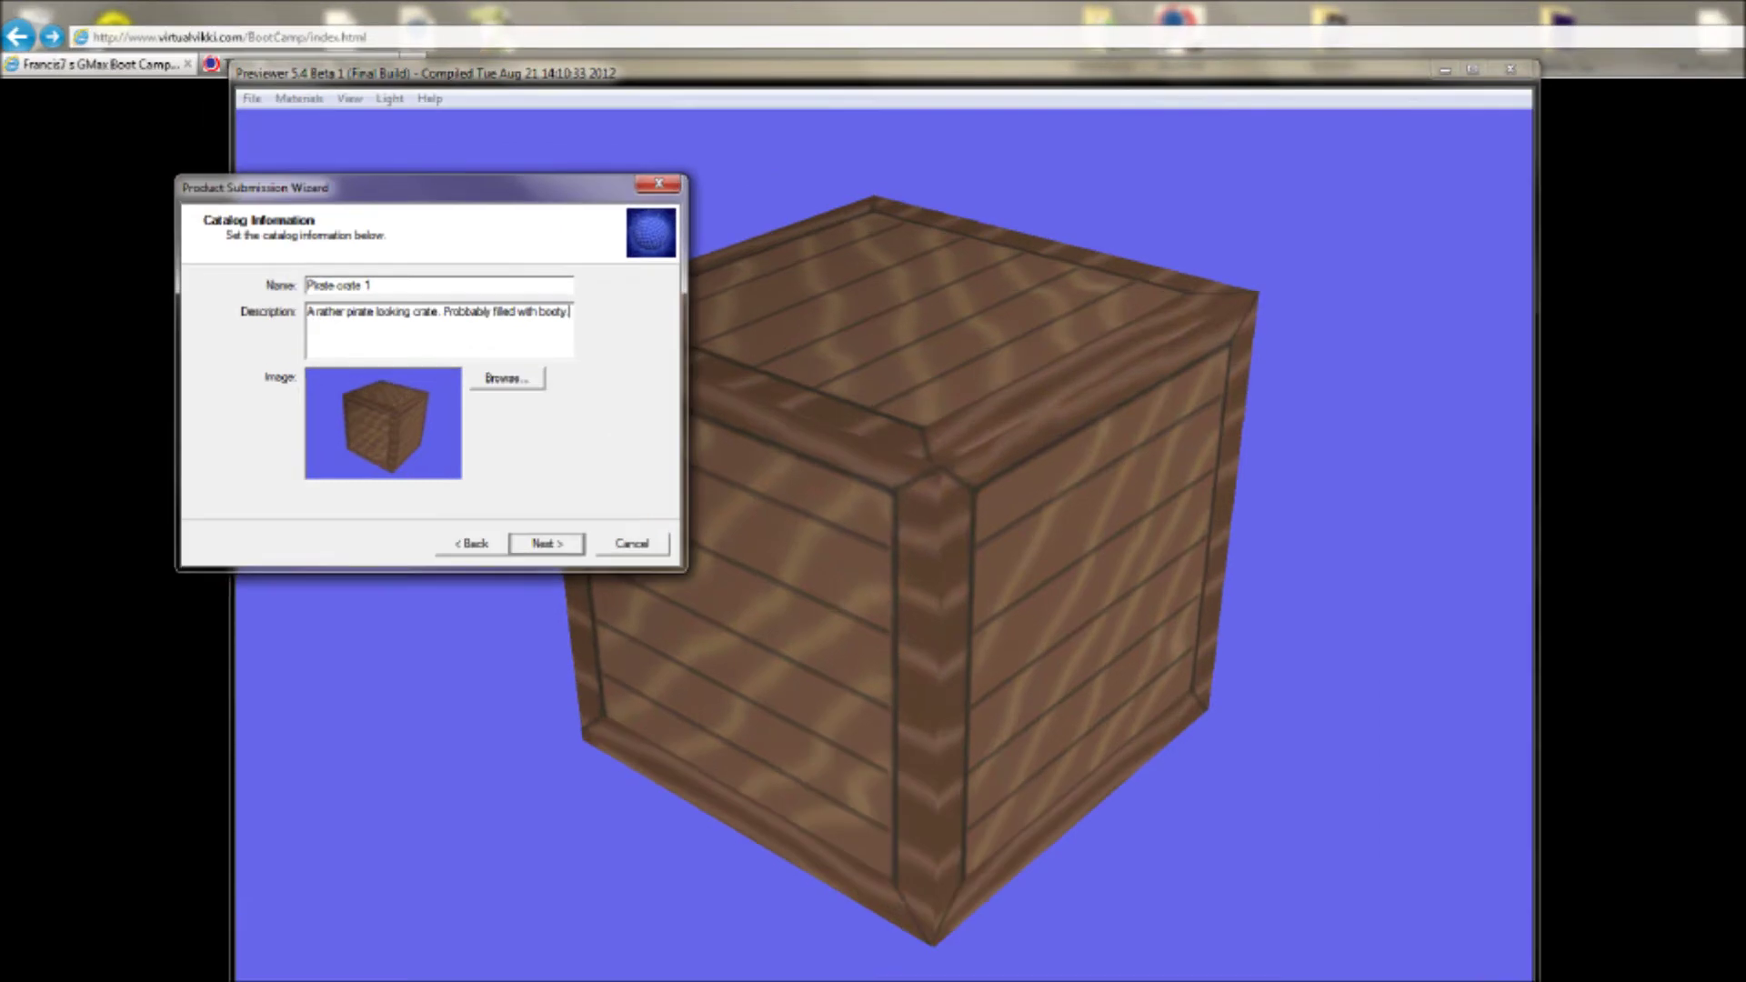
pyautogui.write('.')
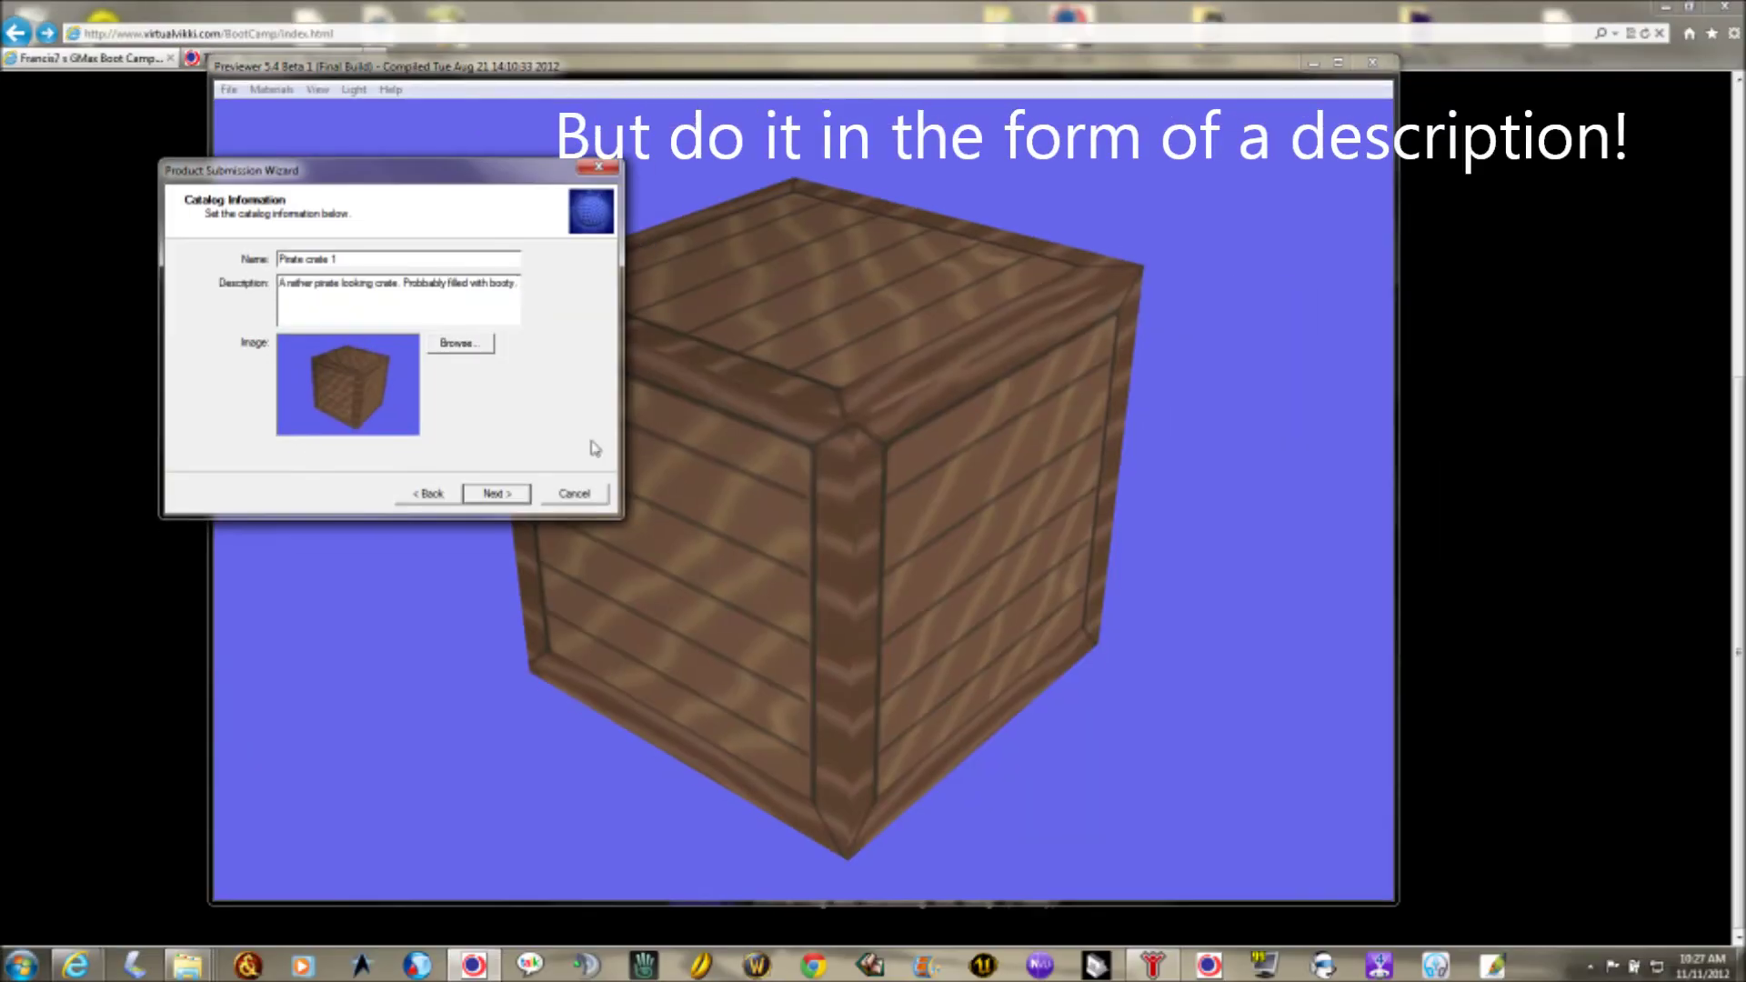
pyautogui.click(496, 494)
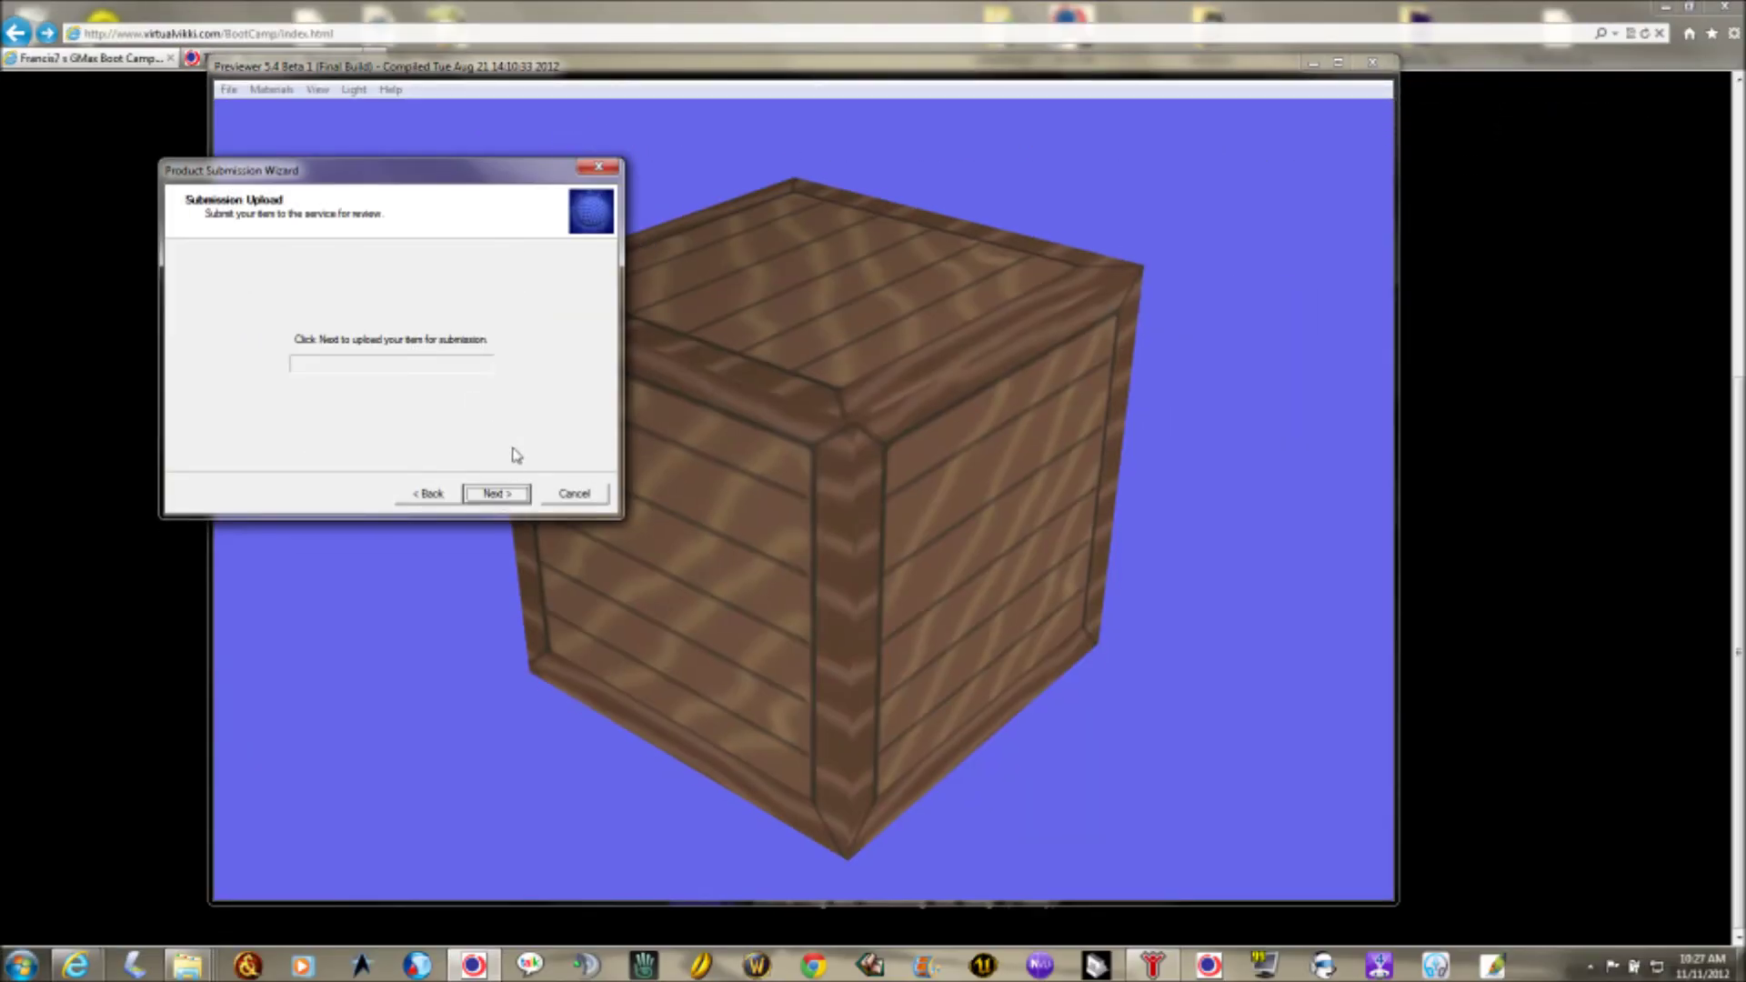
pyautogui.click(504, 498)
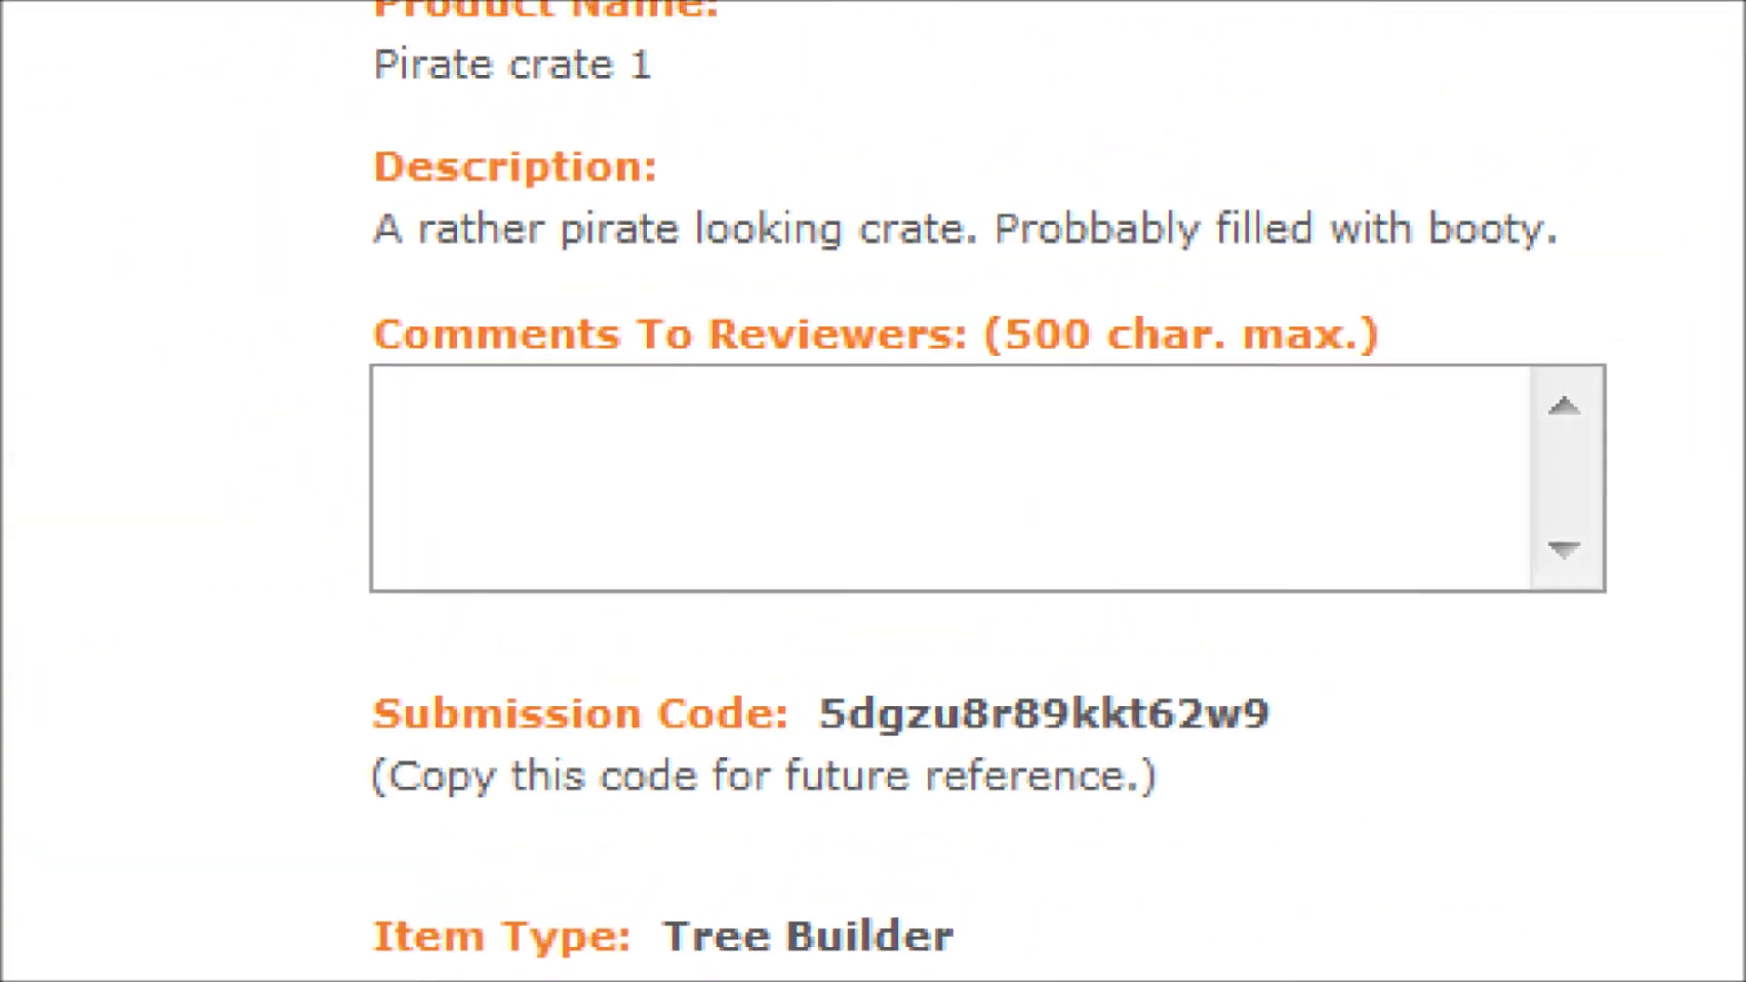
# - Accept the guidelines and submission-fee checkboxes and submit Pirate crate 1 for 9500 ThereBucks
pyautogui.moveTo(458, 298)
pyautogui.mouseDown()
pyautogui.moveTo(326, 300)
pyautogui.moveTo(305, 323)
pyautogui.moveTo(315, 672)
pyautogui.moveTo(455, 657)
pyautogui.mouseUp()
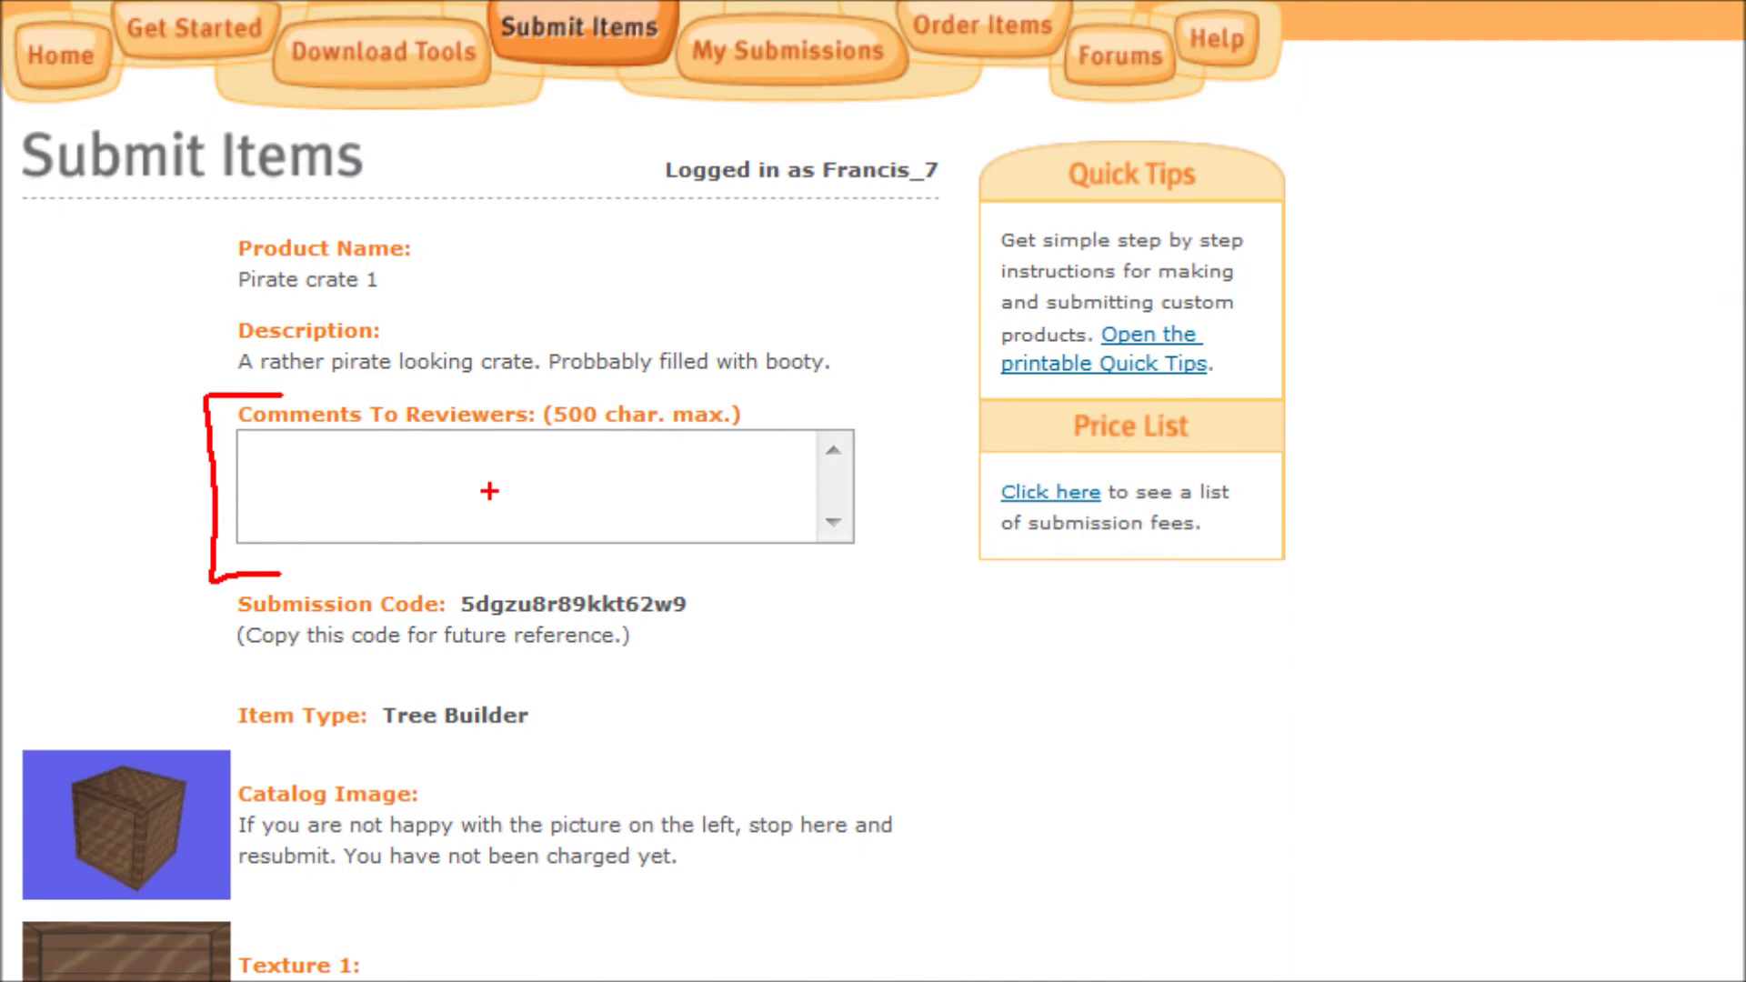
pyautogui.moveTo(277, 455); pyautogui.dragTo(754, 450)
pyautogui.moveTo(264, 500); pyautogui.dragTo(707, 480)
pyautogui.moveTo(281, 527); pyautogui.dragTo(727, 518)
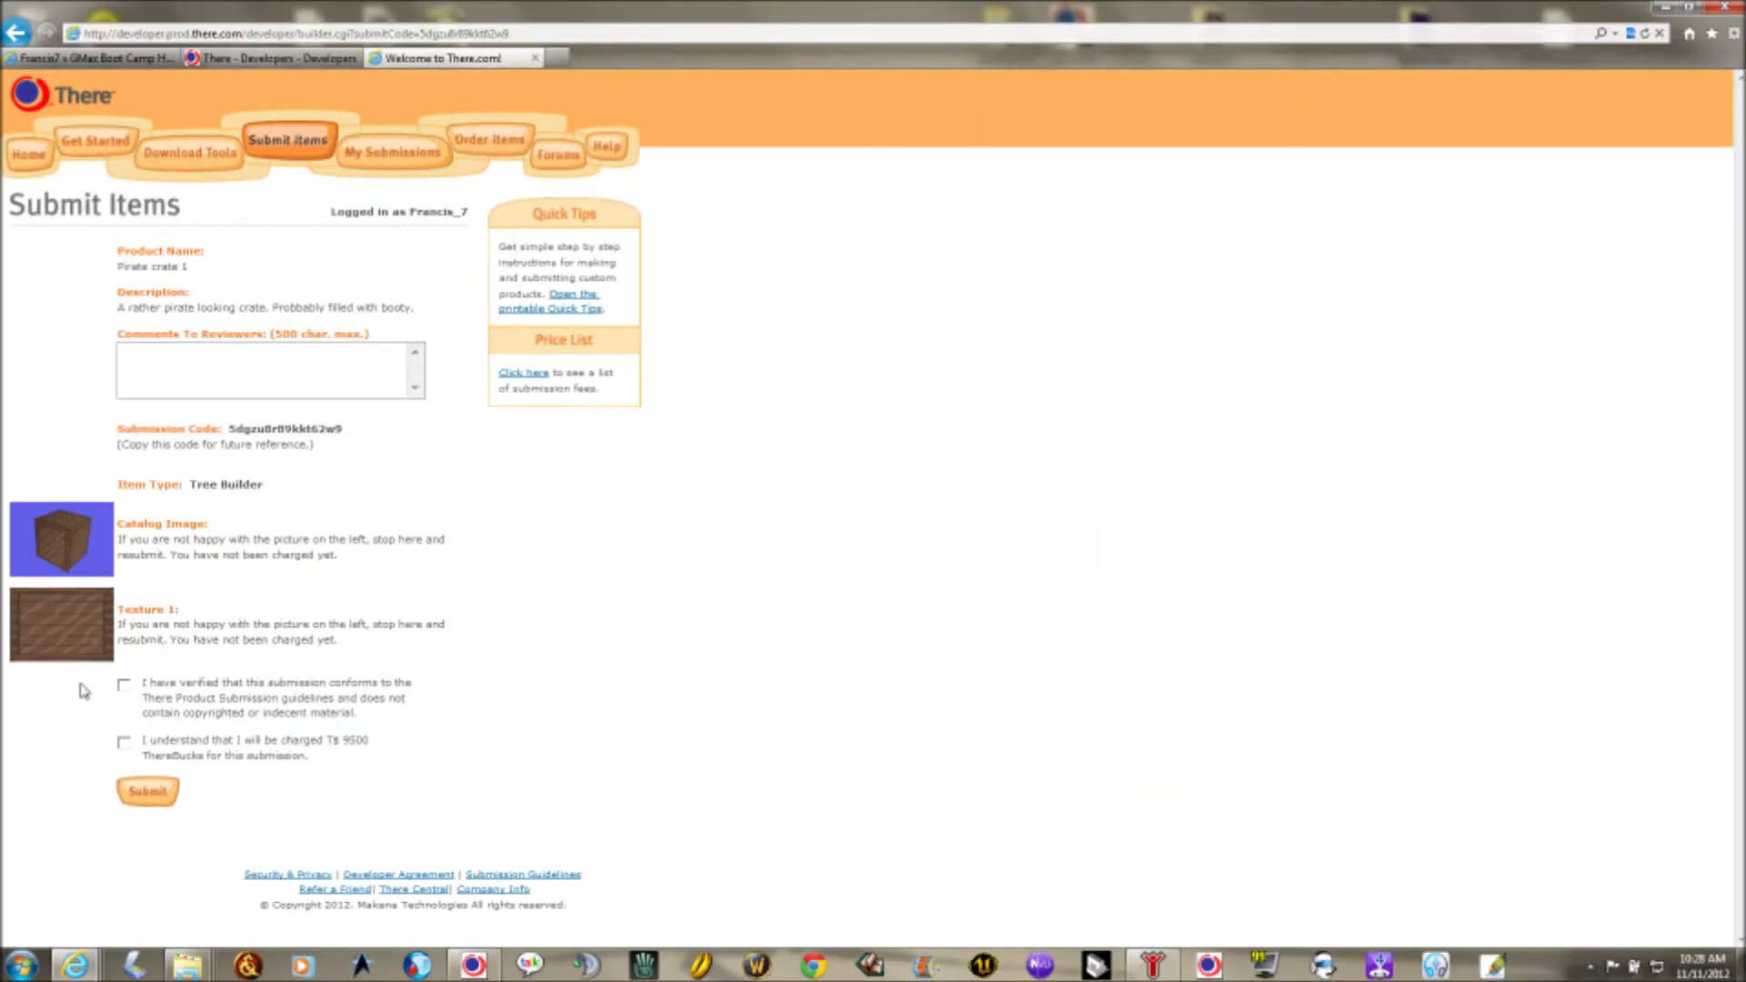
pyautogui.click(124, 685)
pyautogui.click(124, 742)
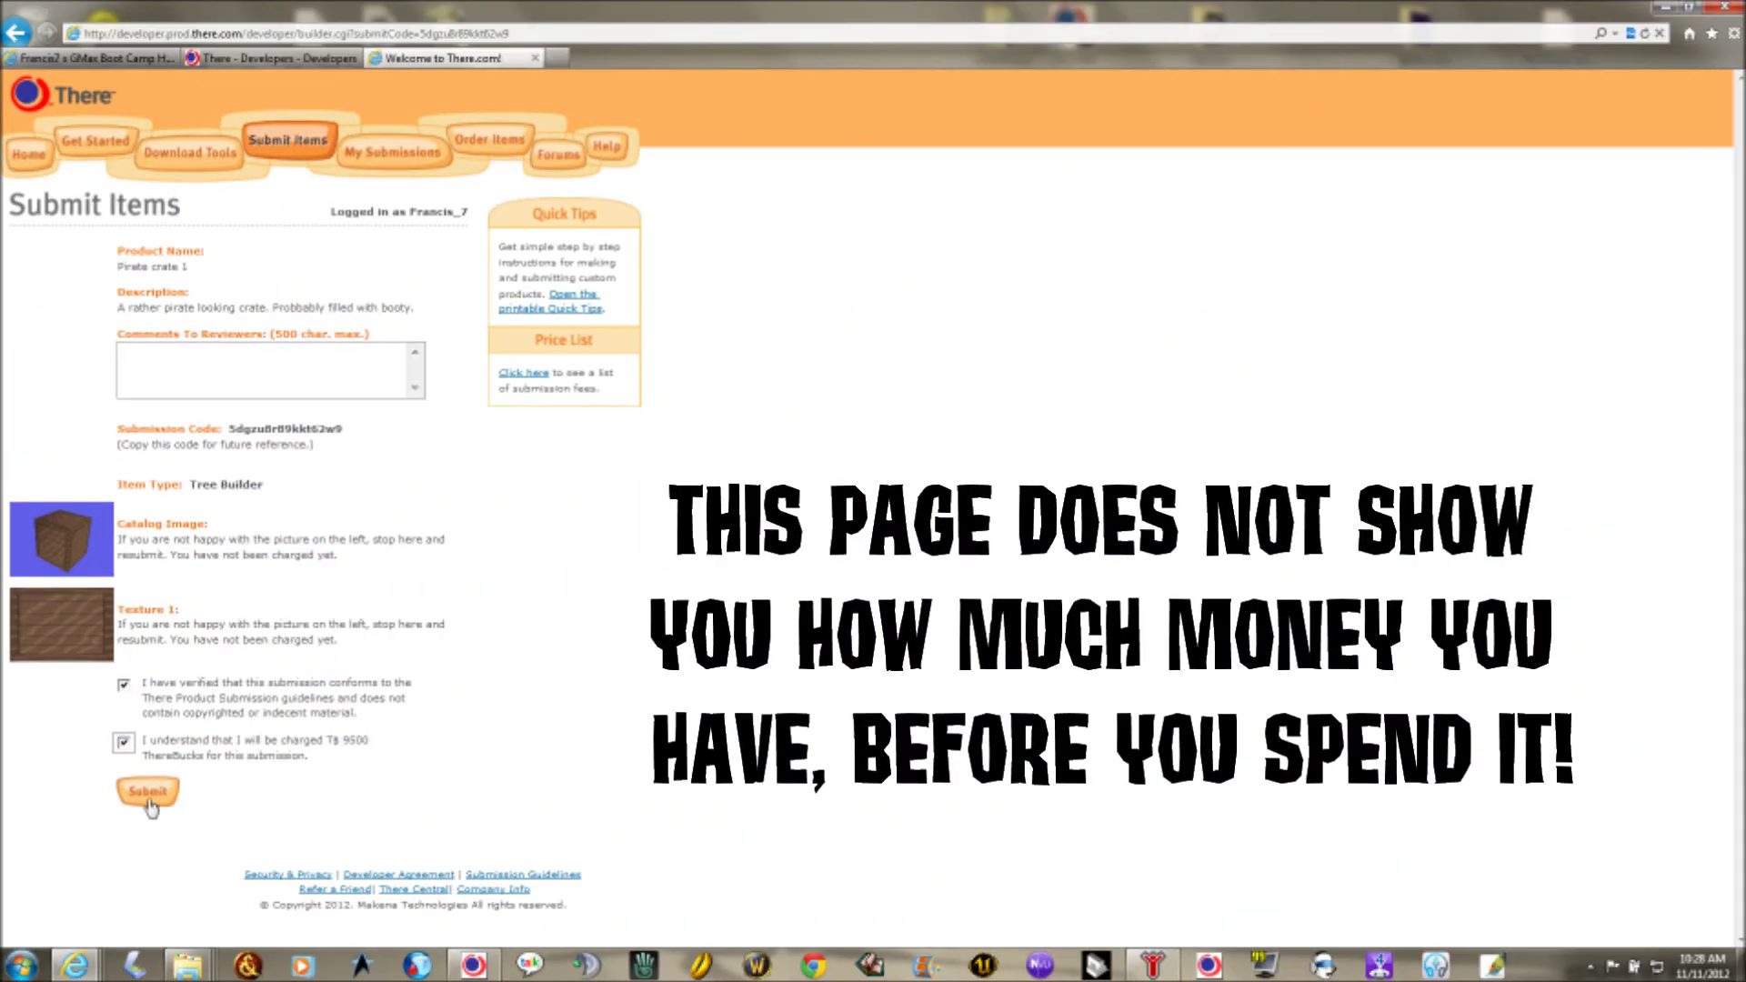
pyautogui.click(149, 793)
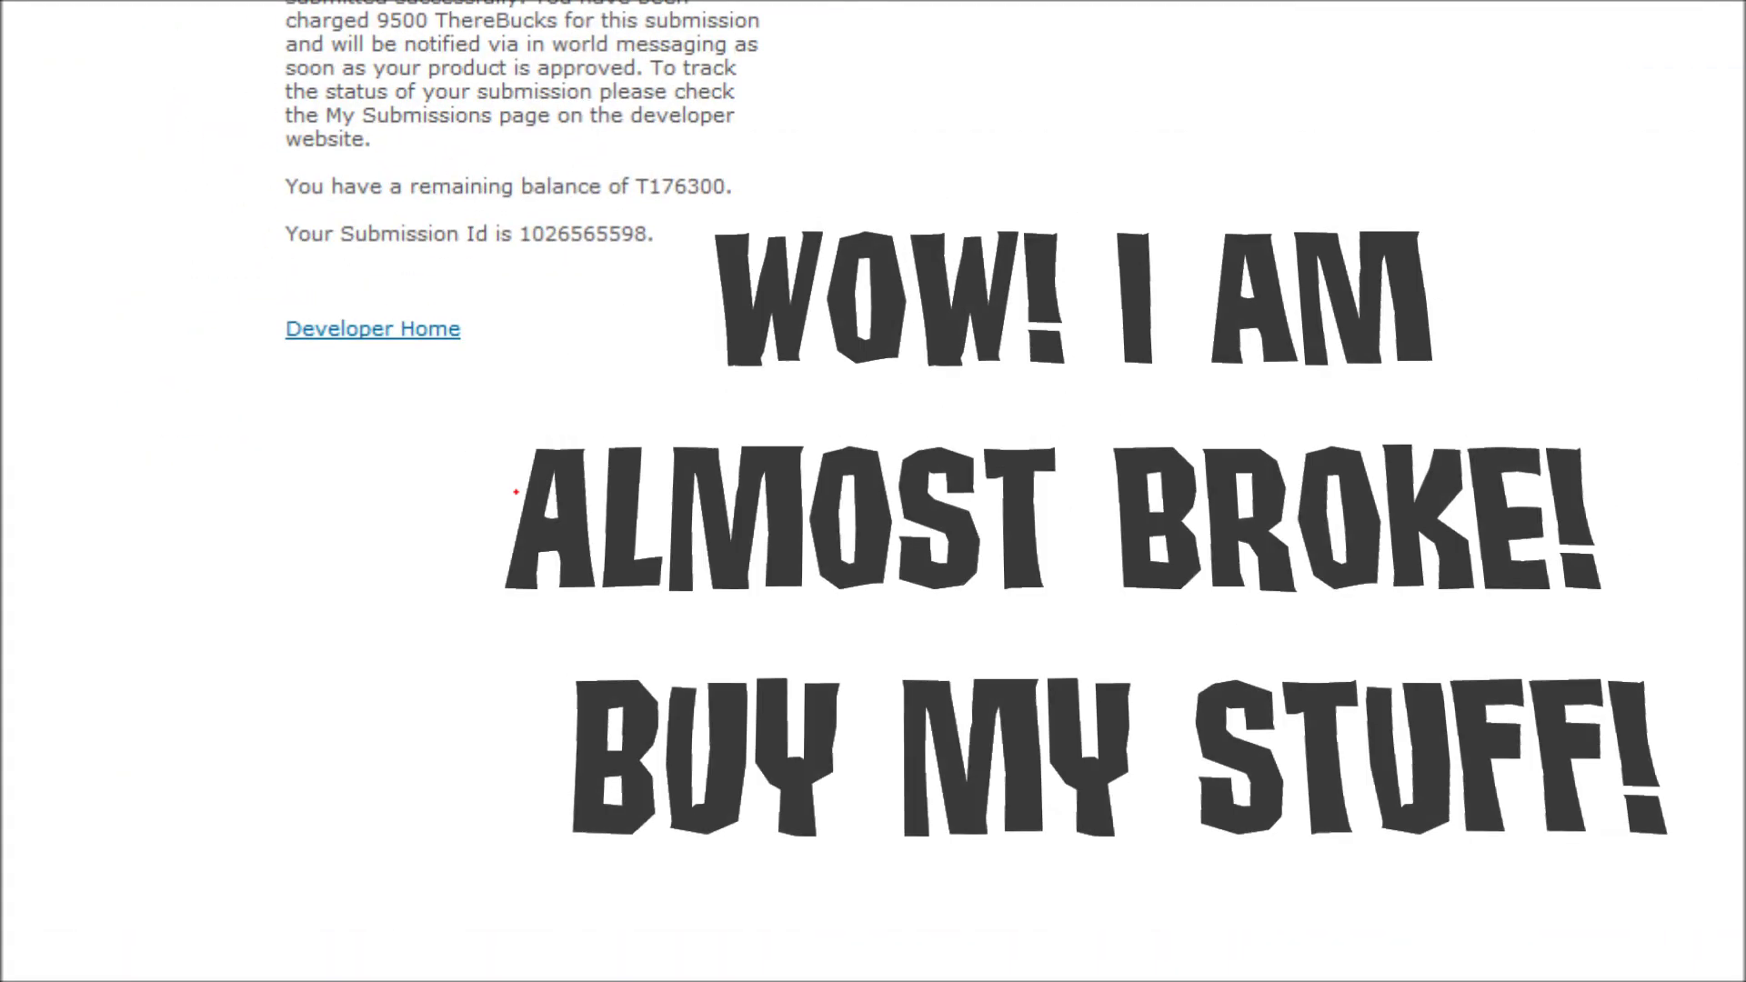
# - Go from Developer Home to My Submissions and open Pirate crate 1's review page
pyautogui.click(369, 335)
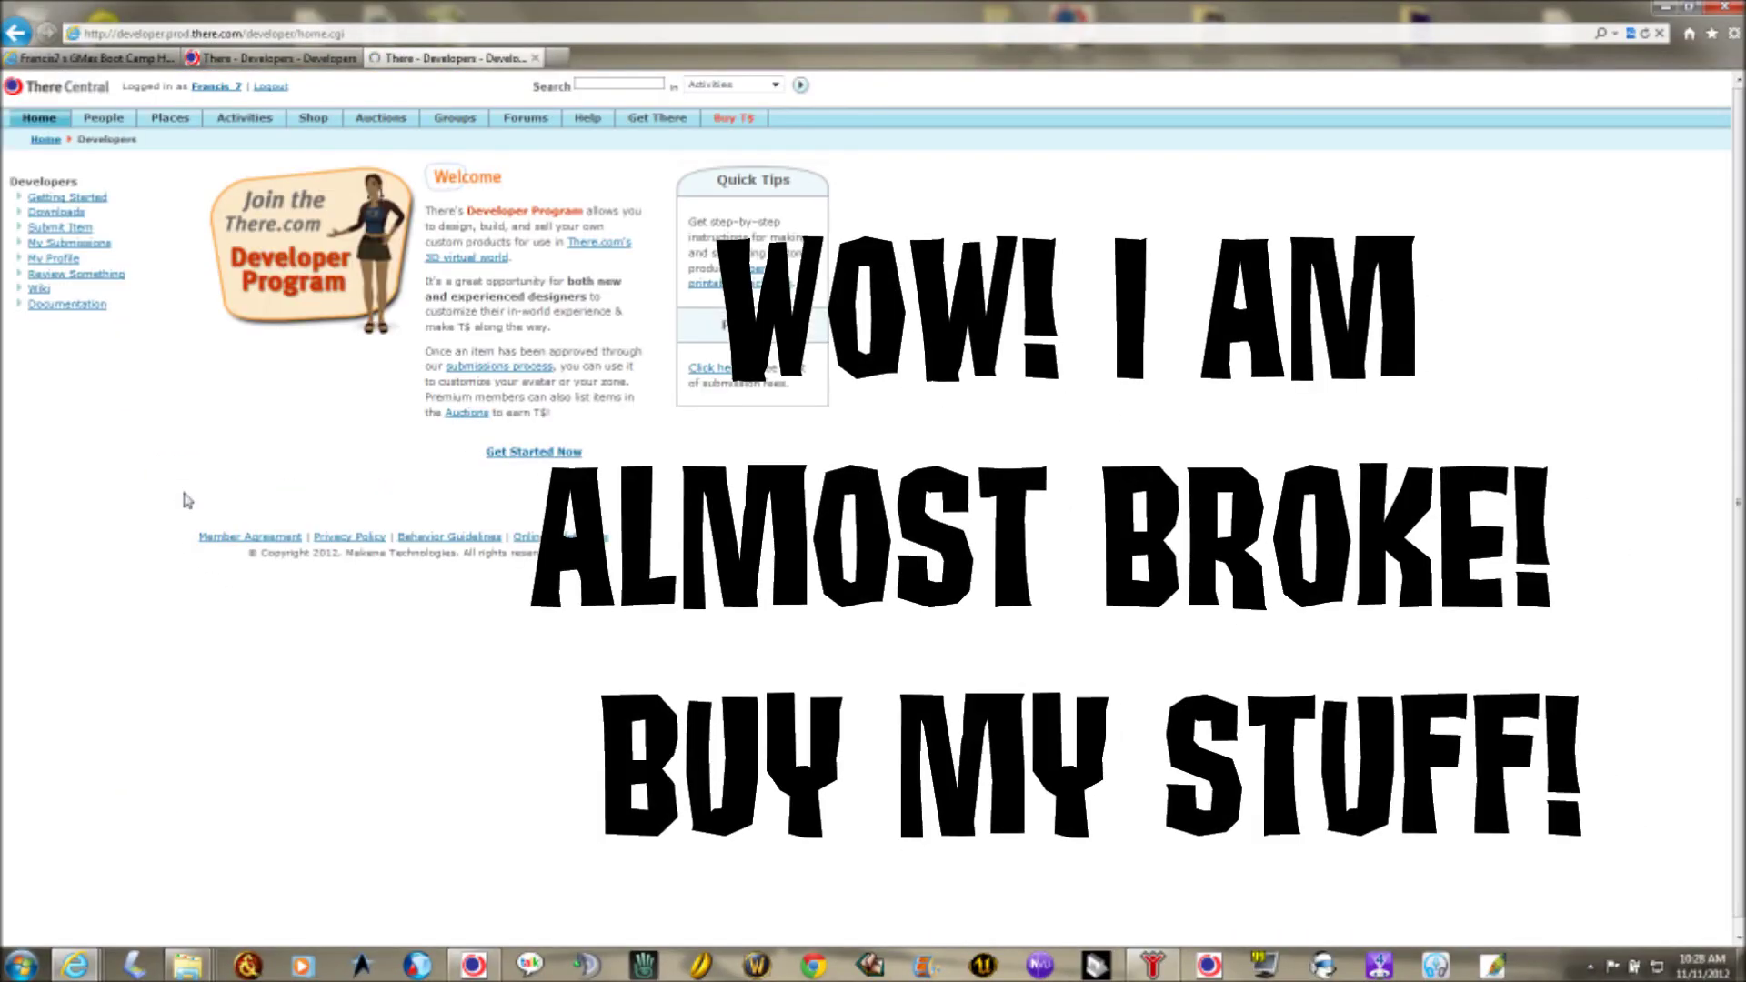
pyautogui.click(86, 244)
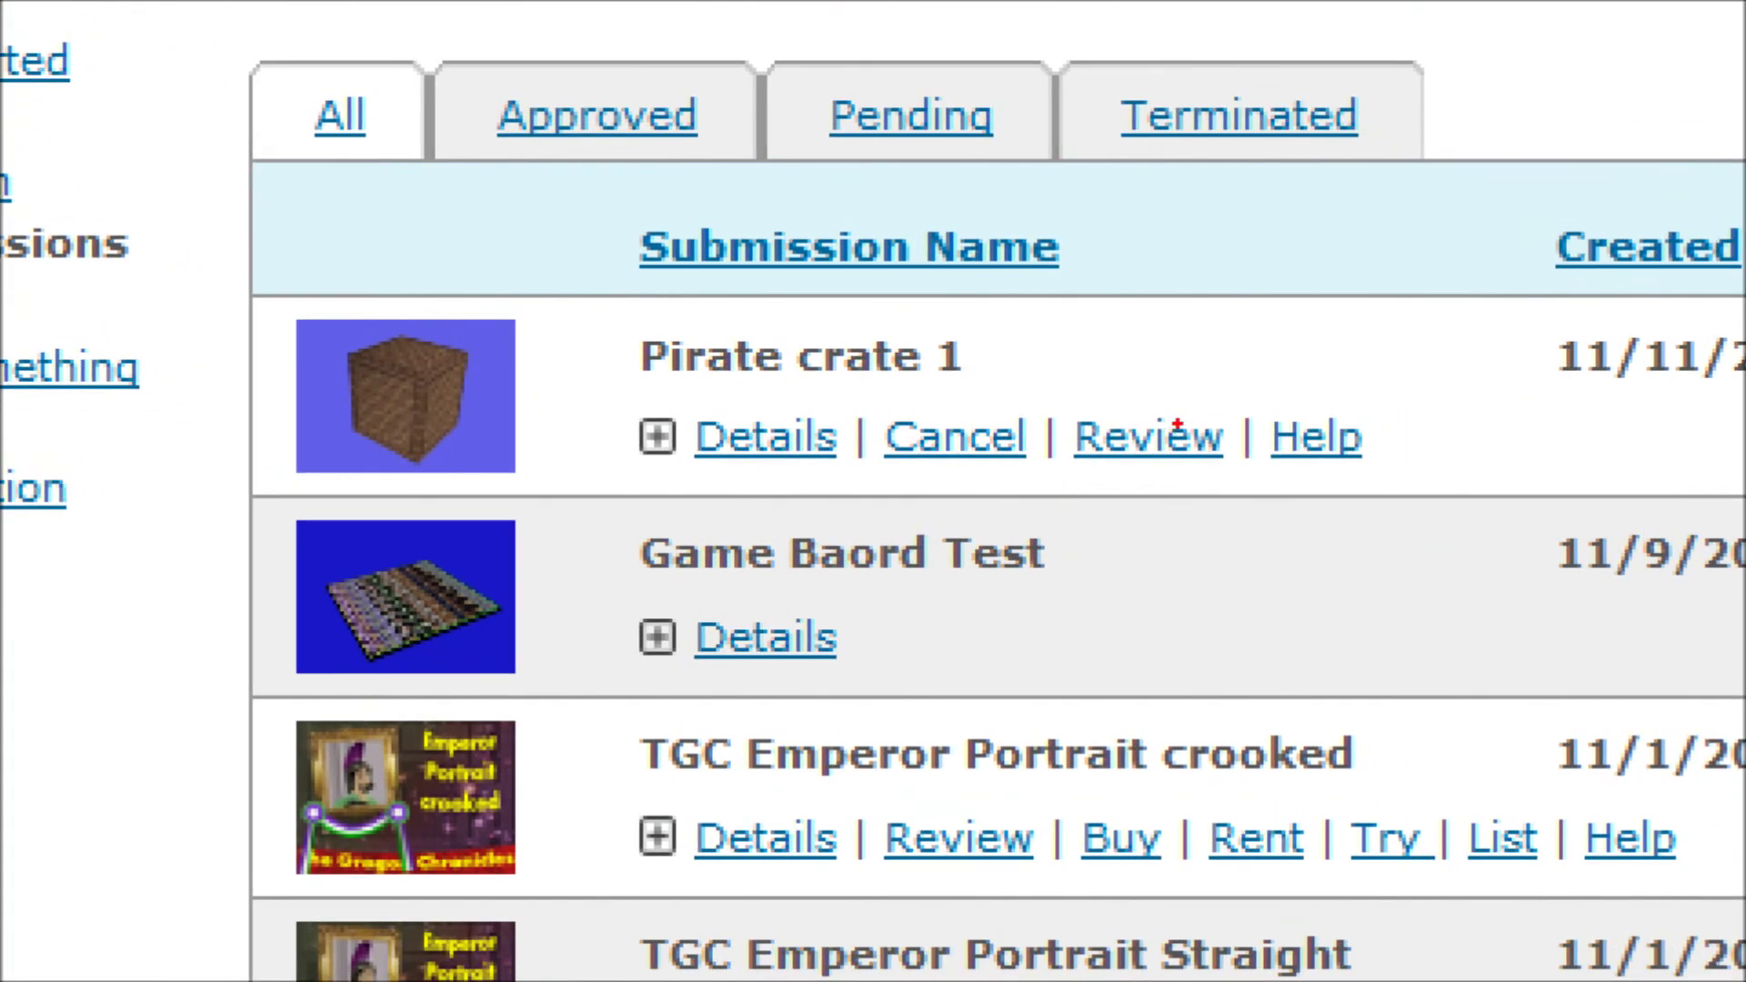
pyautogui.moveTo(1272, 435); pyautogui.dragTo(1376, 438)
pyautogui.moveTo(1225, 393)
pyautogui.mouseDown()
pyautogui.moveTo(1055, 464)
pyautogui.moveTo(1217, 502)
pyautogui.moveTo(1243, 413)
pyautogui.mouseUp()
pyautogui.press('Escape')
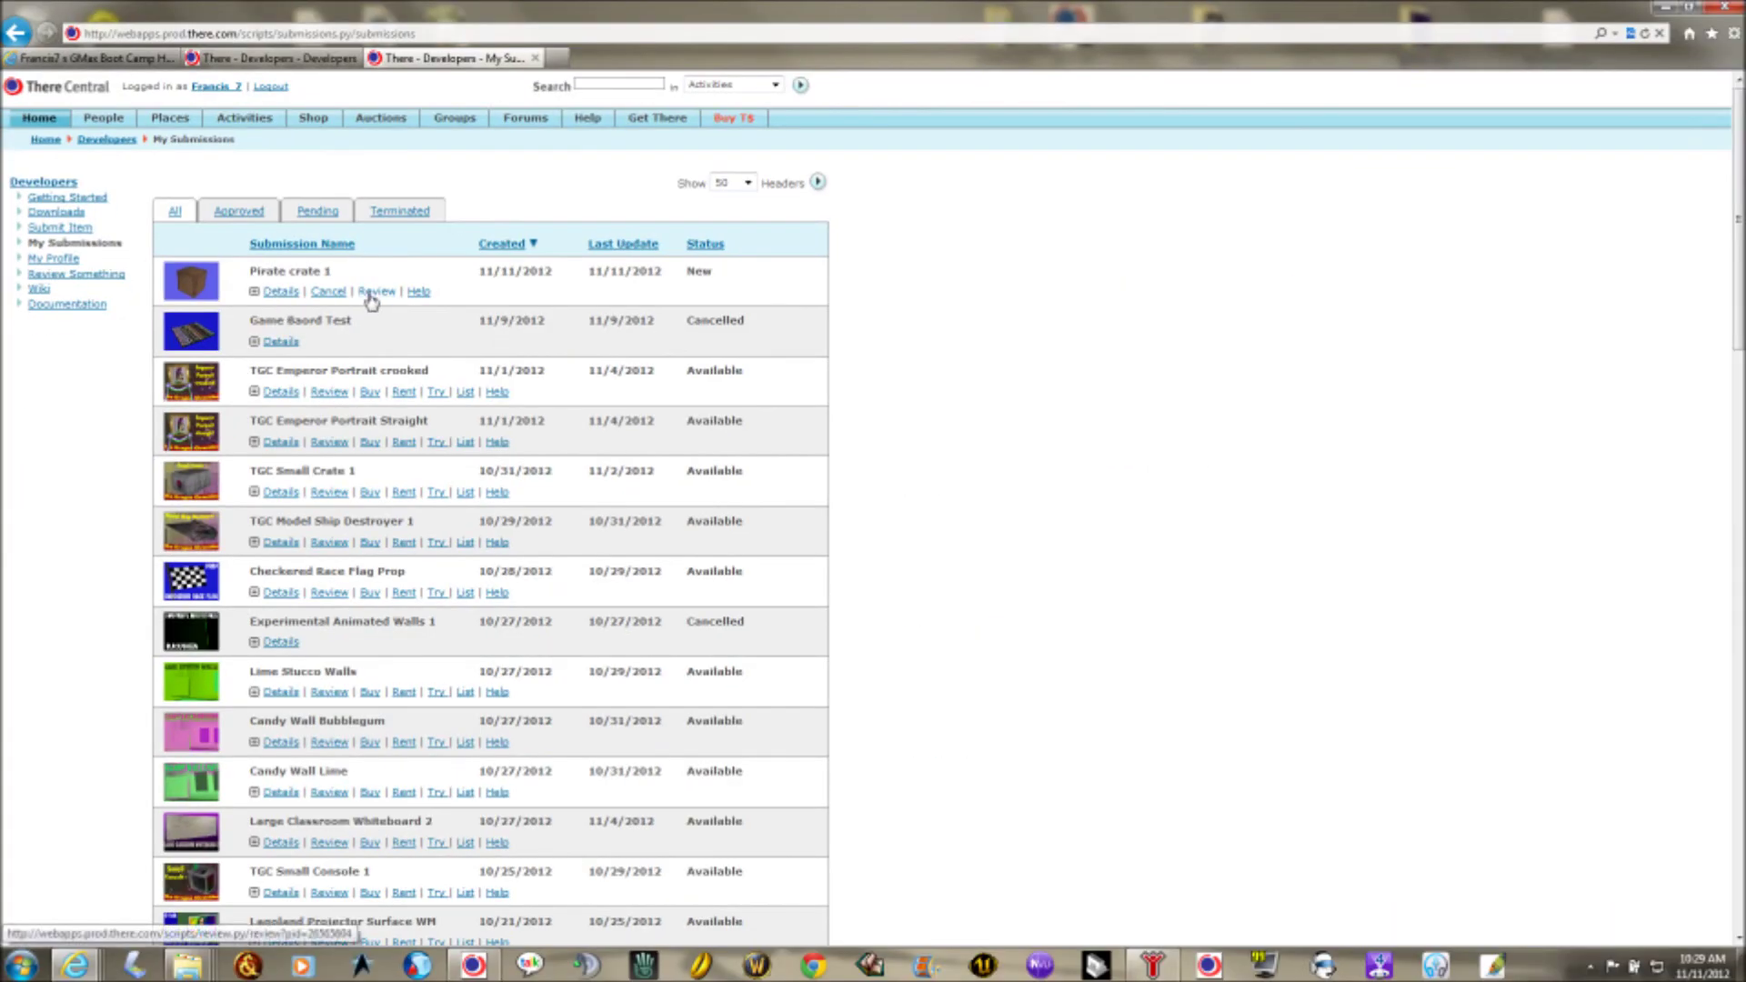
pyautogui.click(371, 292)
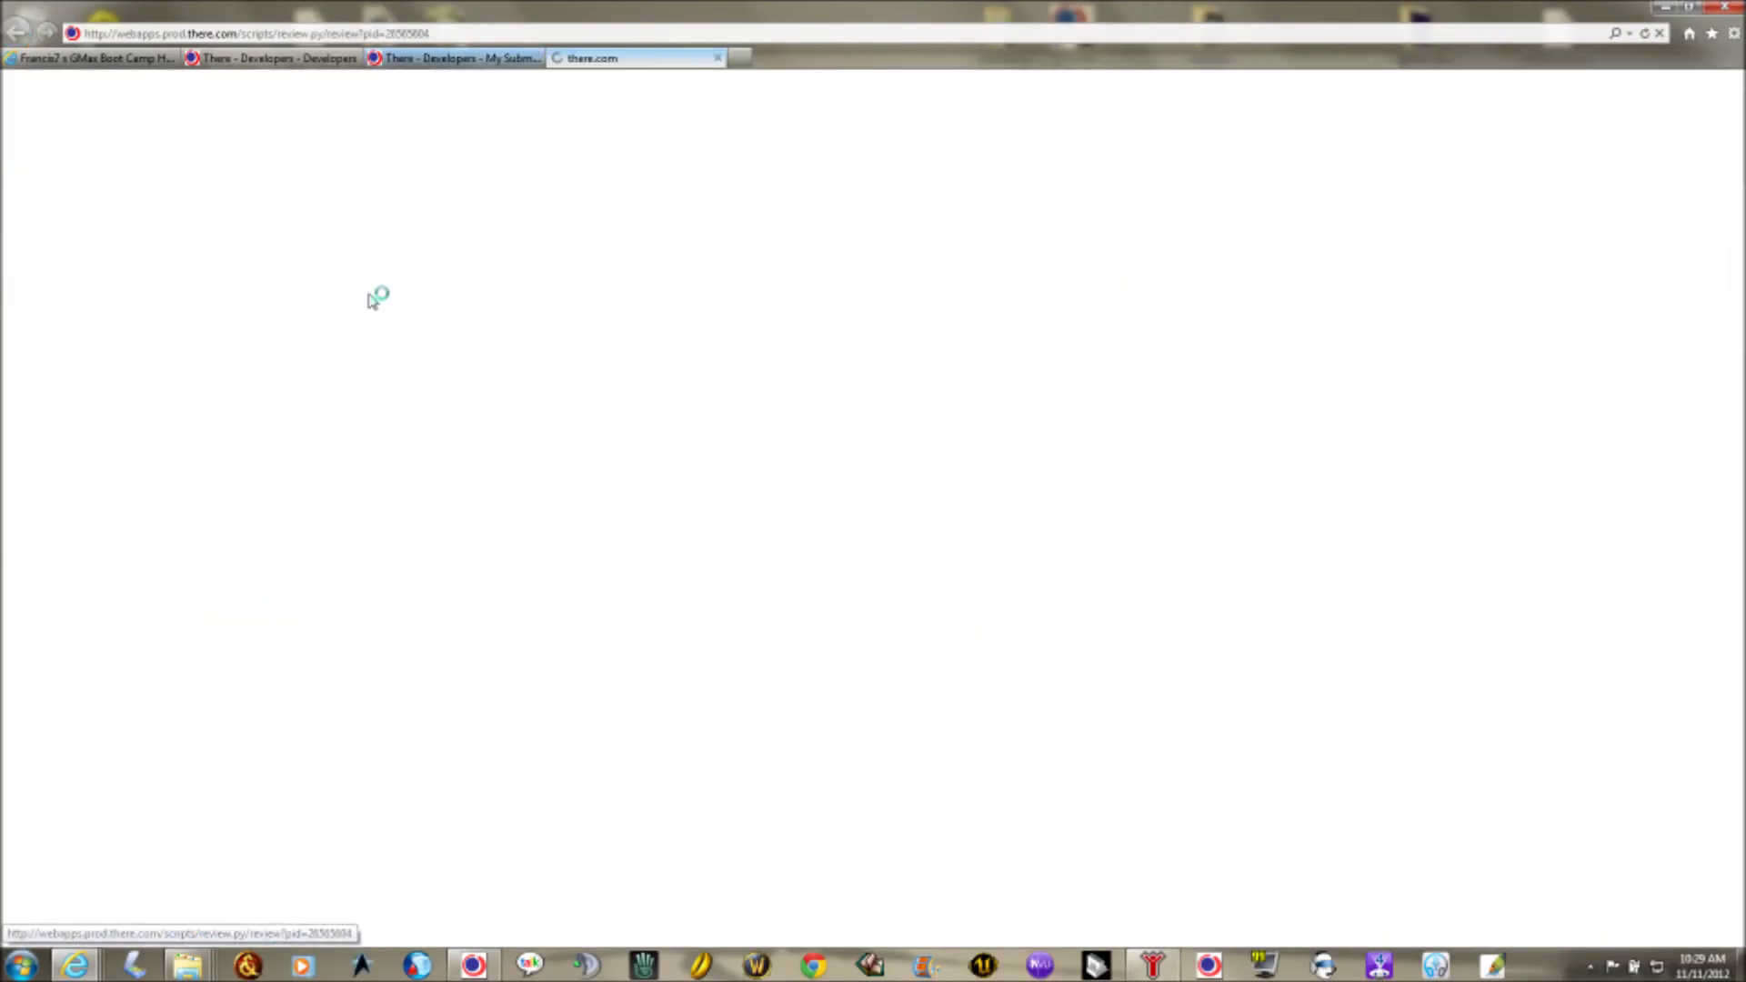
pyautogui.scroll(-5, 421, 655)
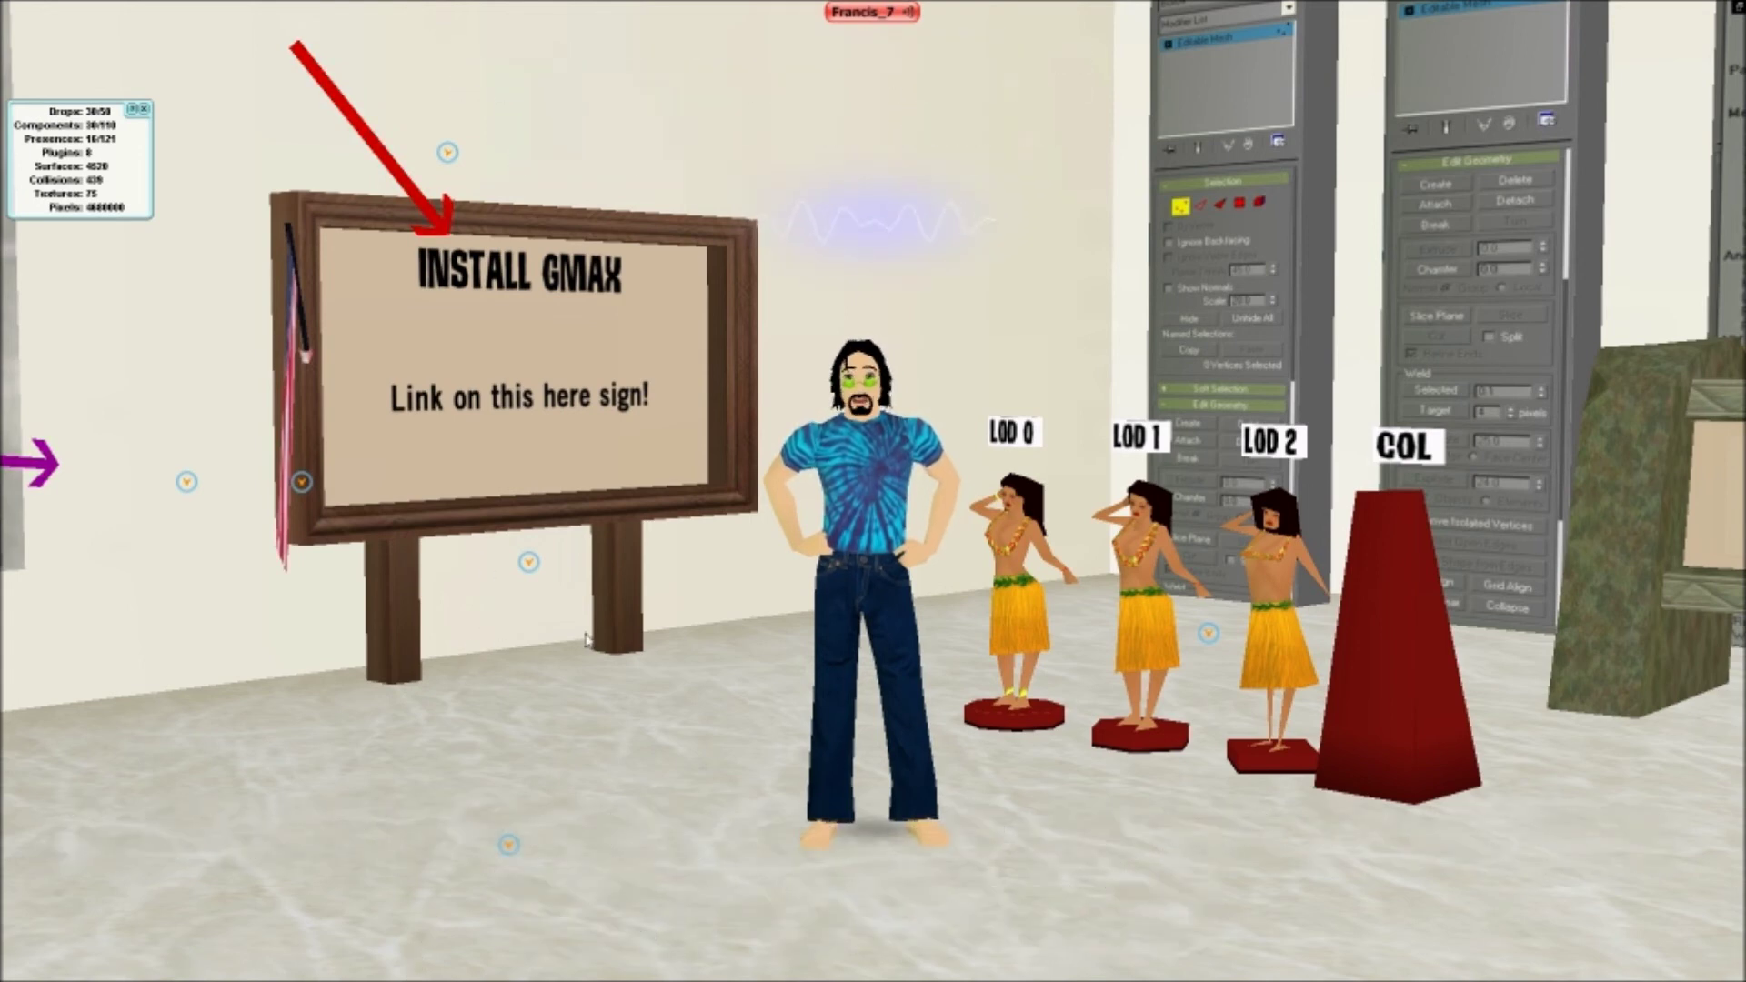
# - Step back from the crate and turn around the classroom past the window, benches and stage
pyautogui.press('Down')
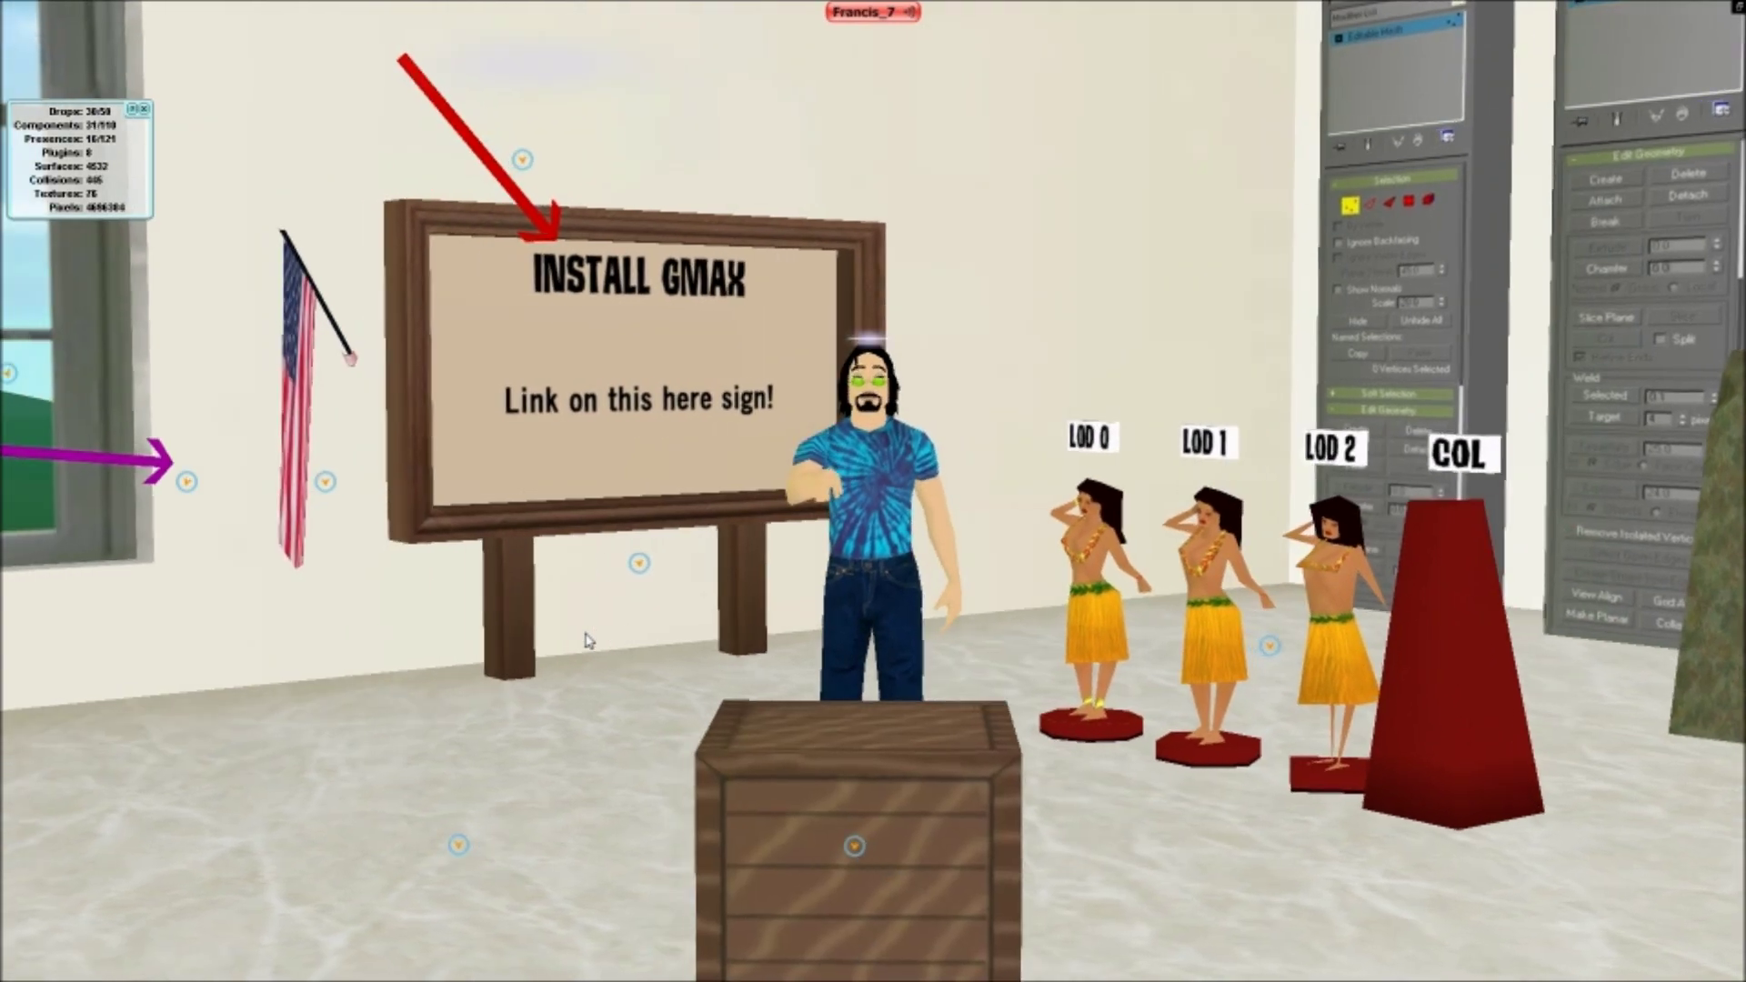
pyautogui.press('Right')
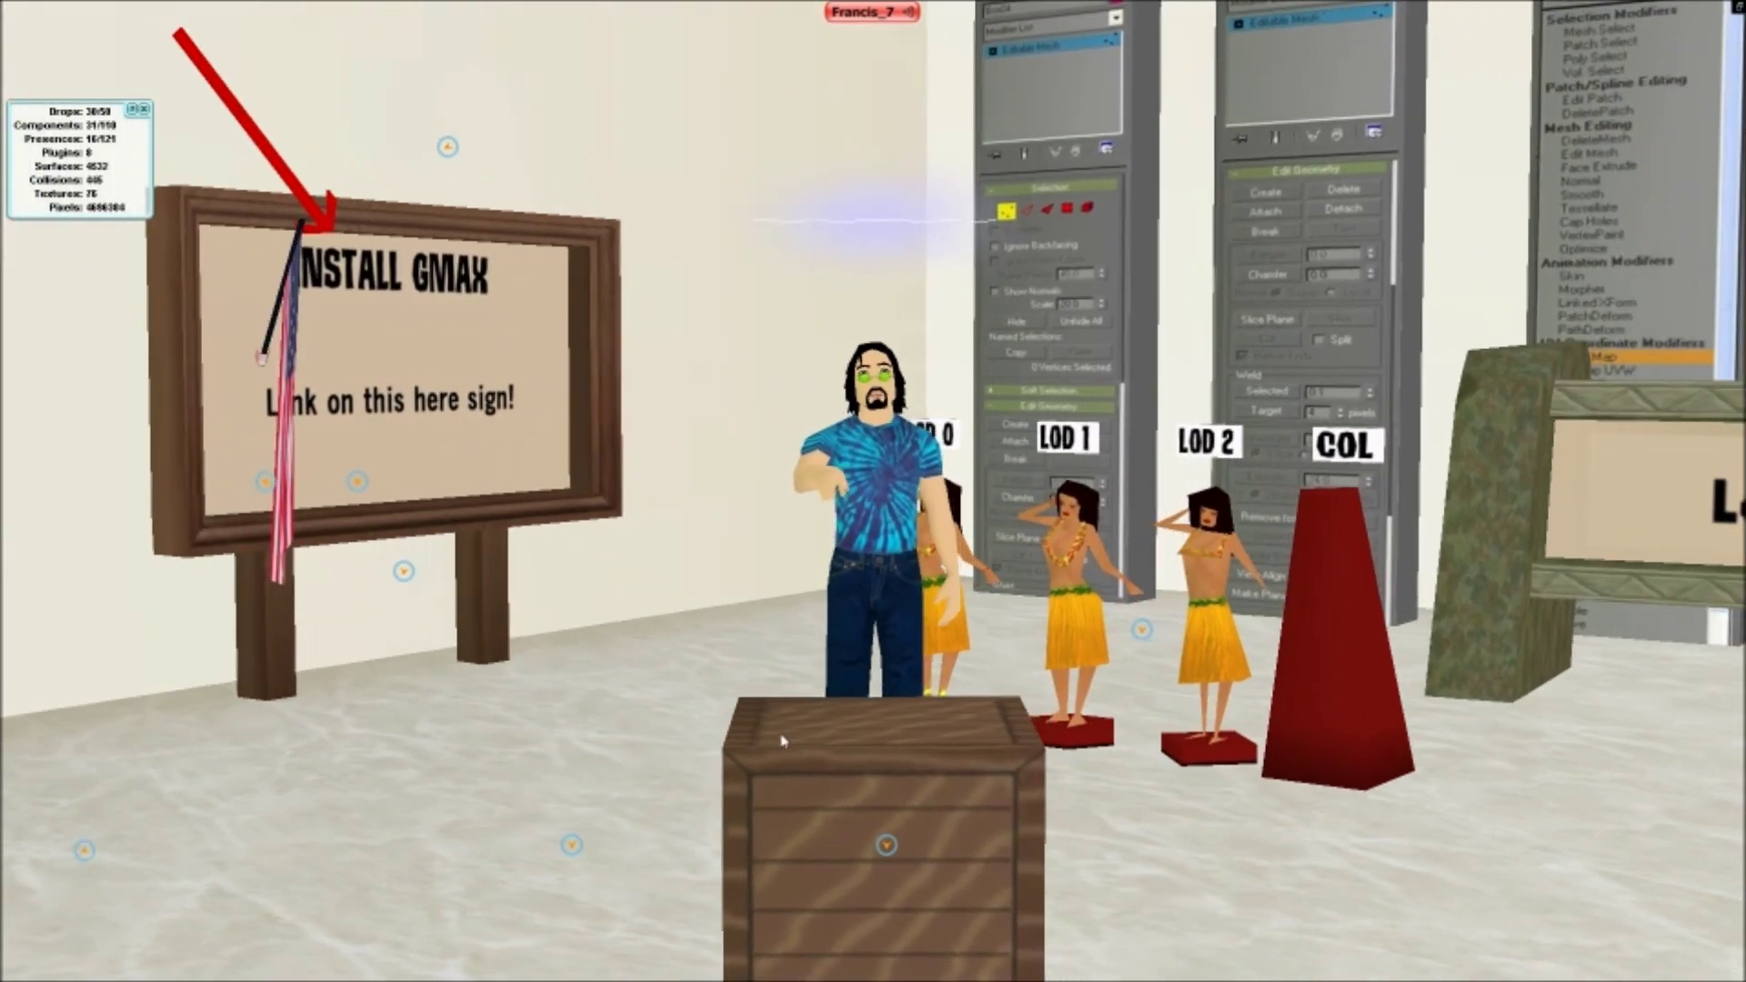
pyautogui.press('Left')
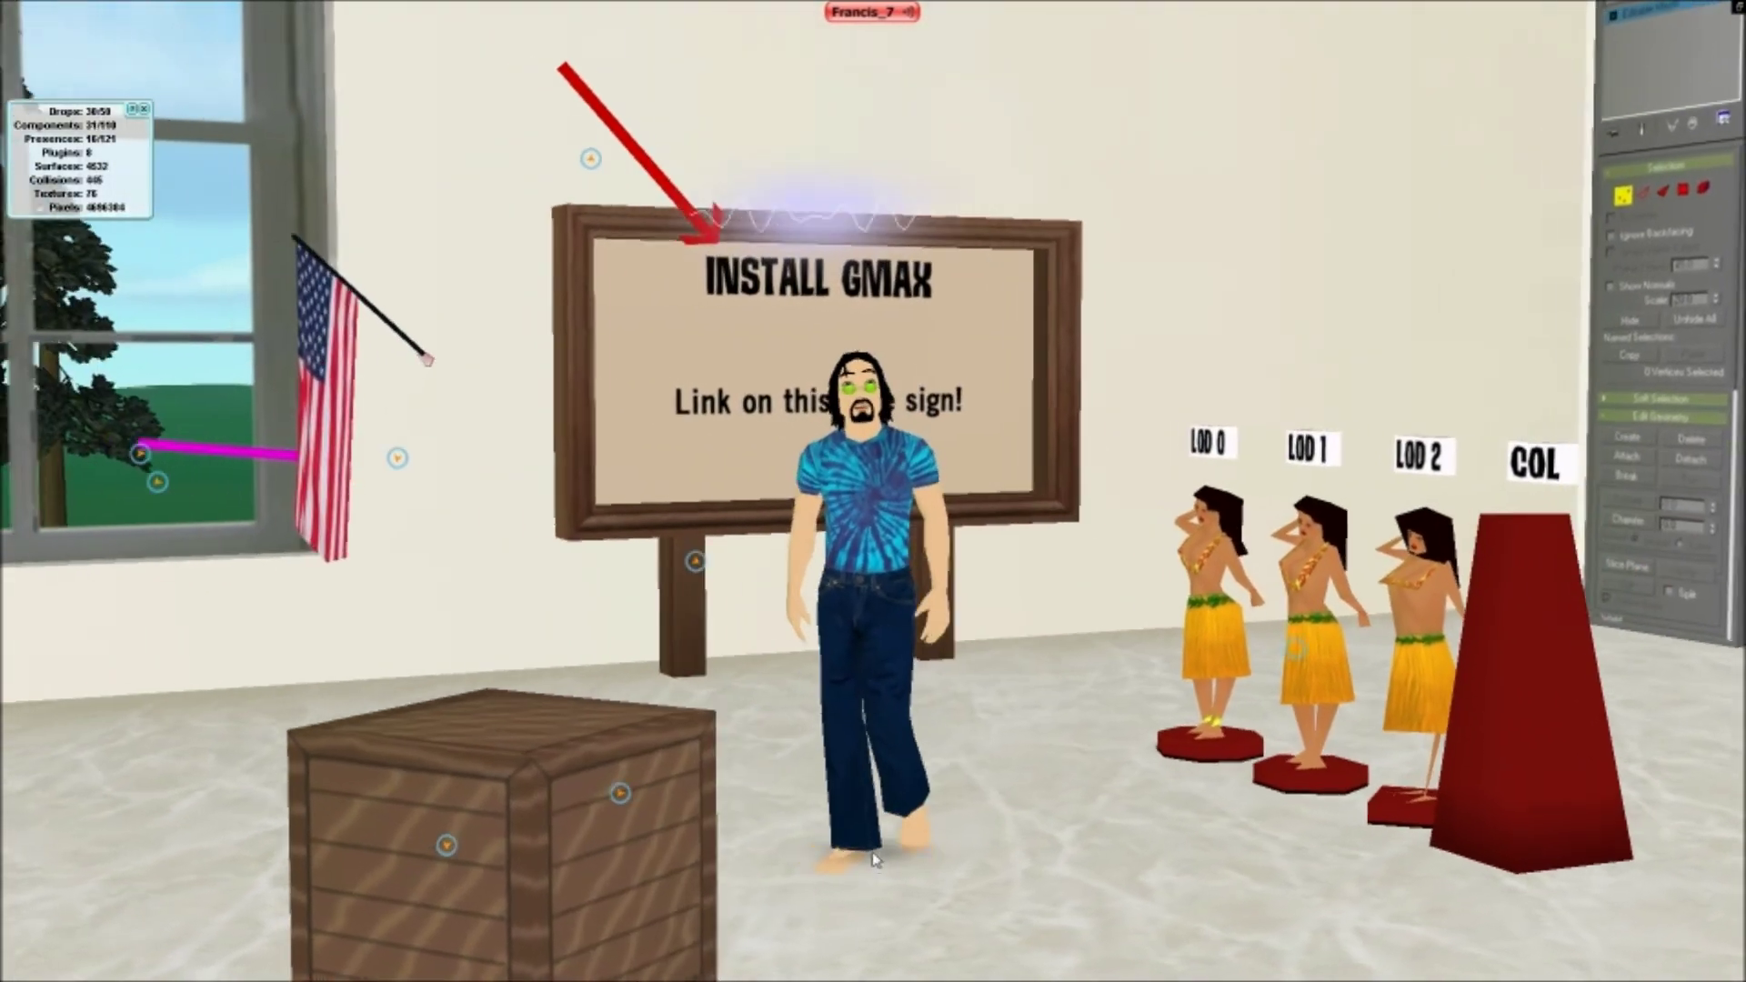
pyautogui.press('Left')
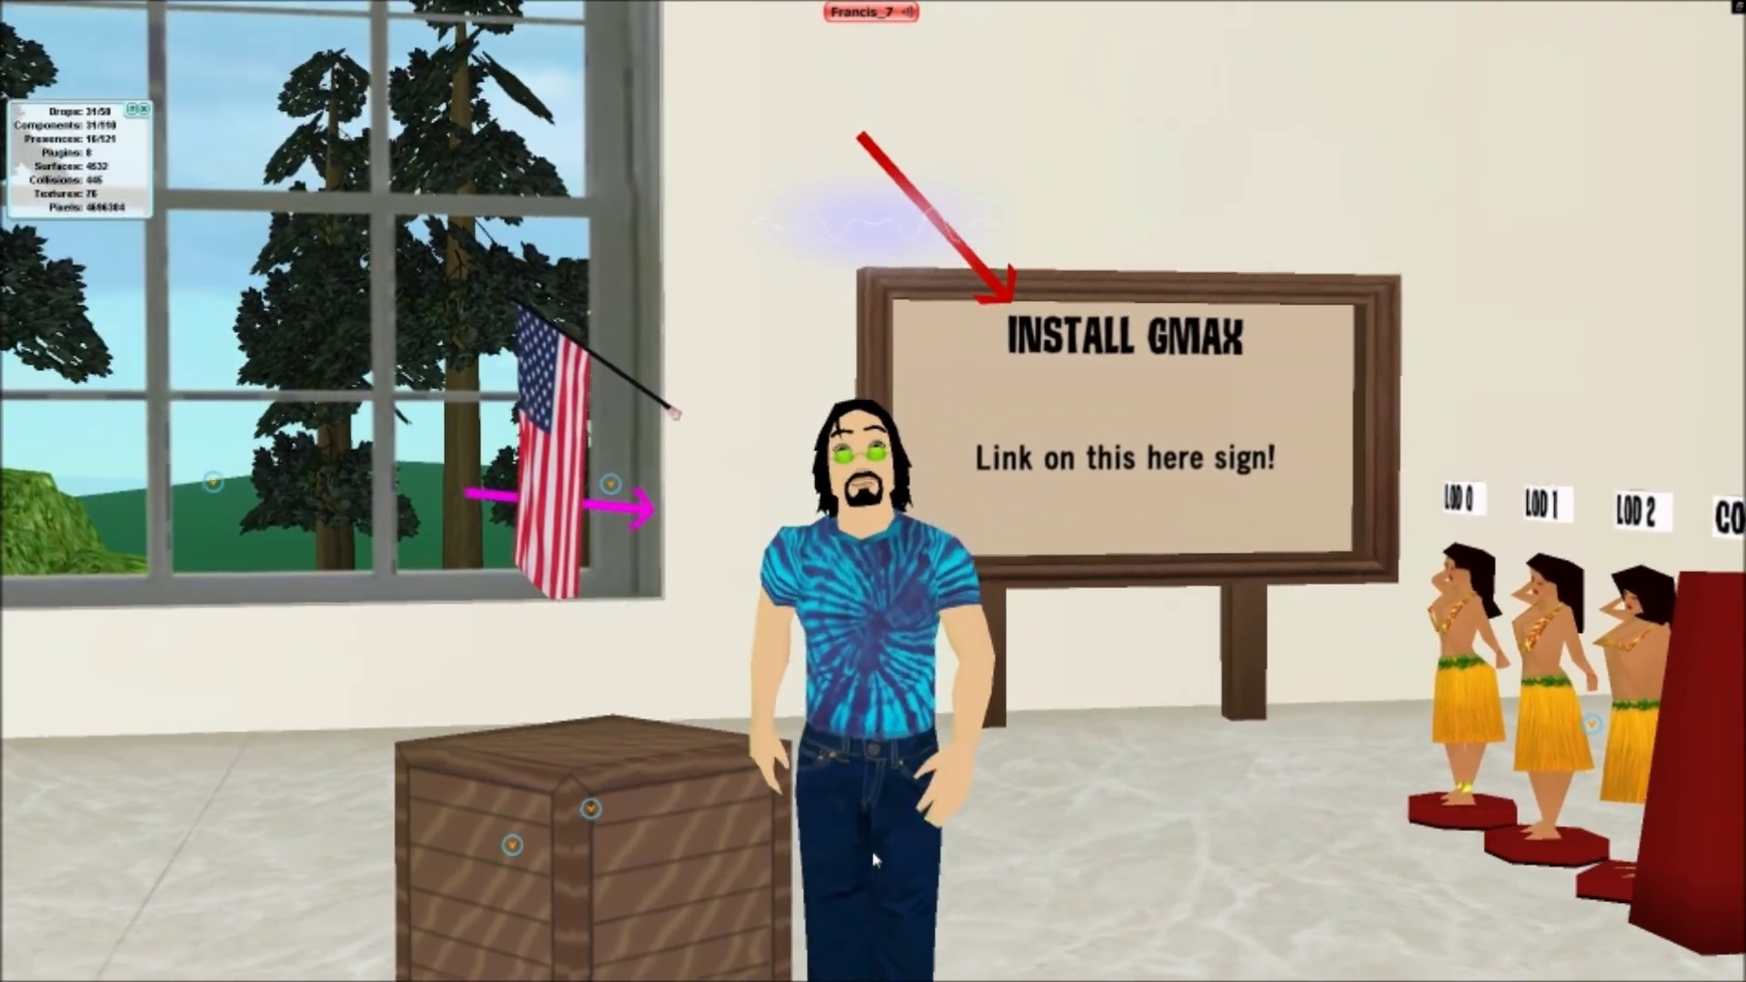
pyautogui.press('Left')
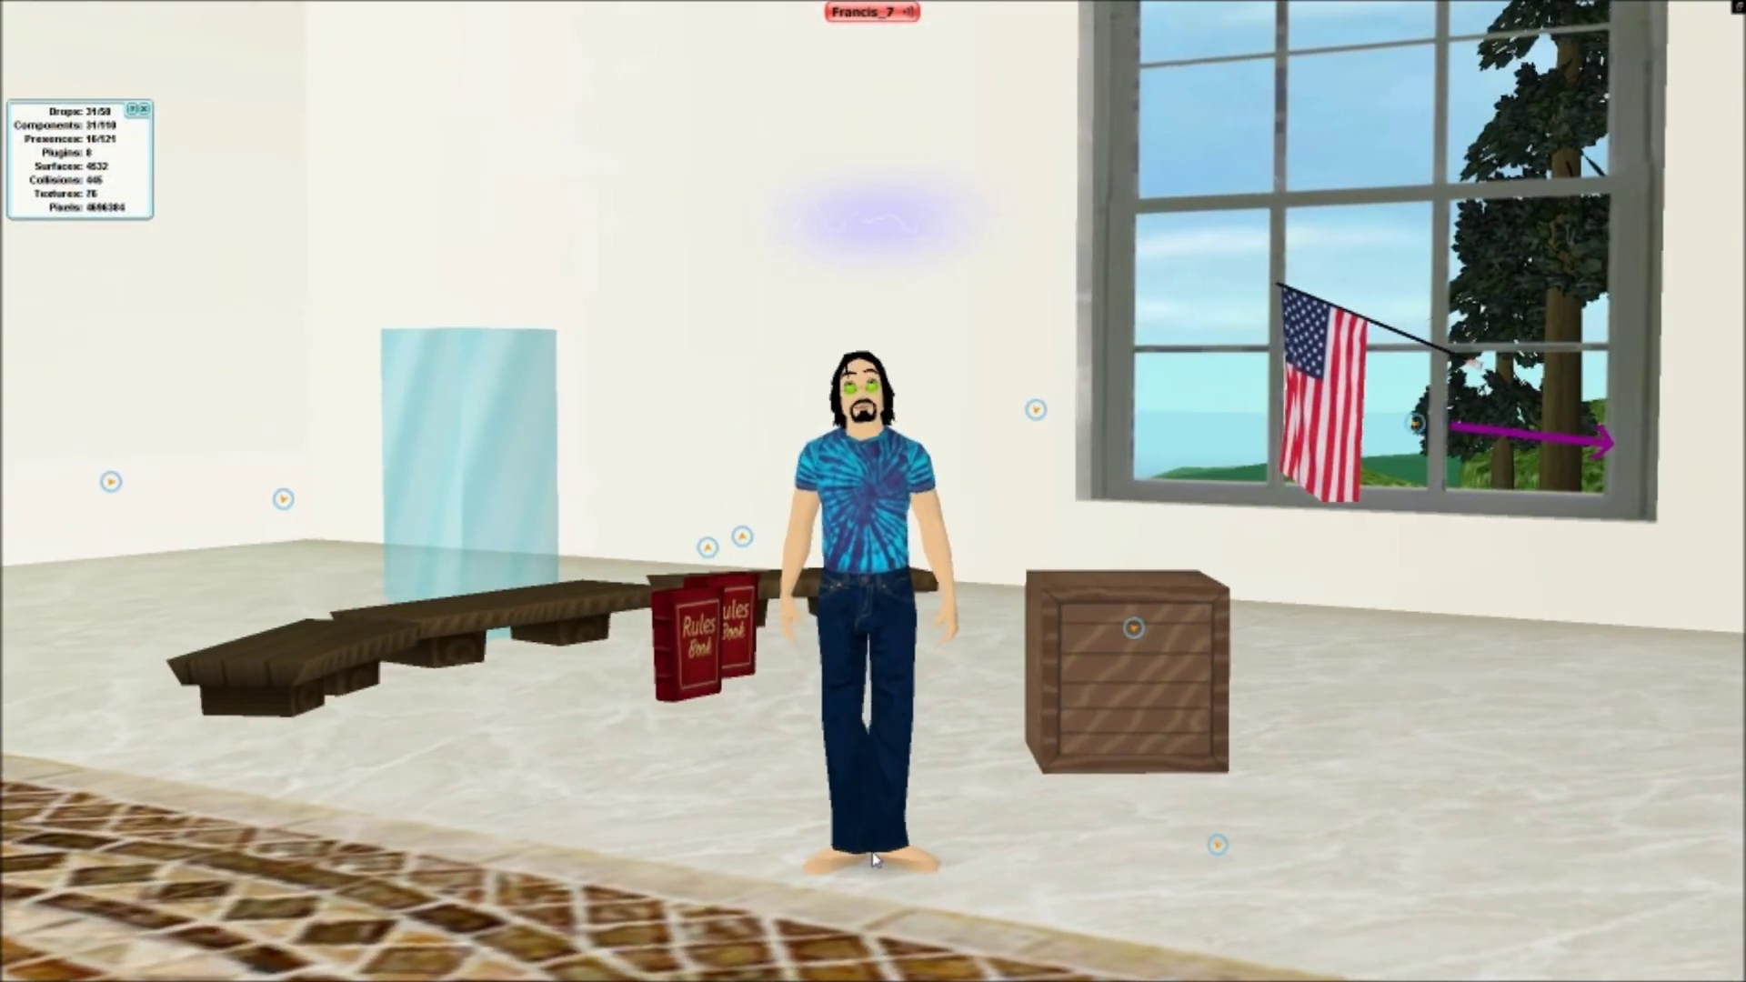
pyautogui.press('Right')
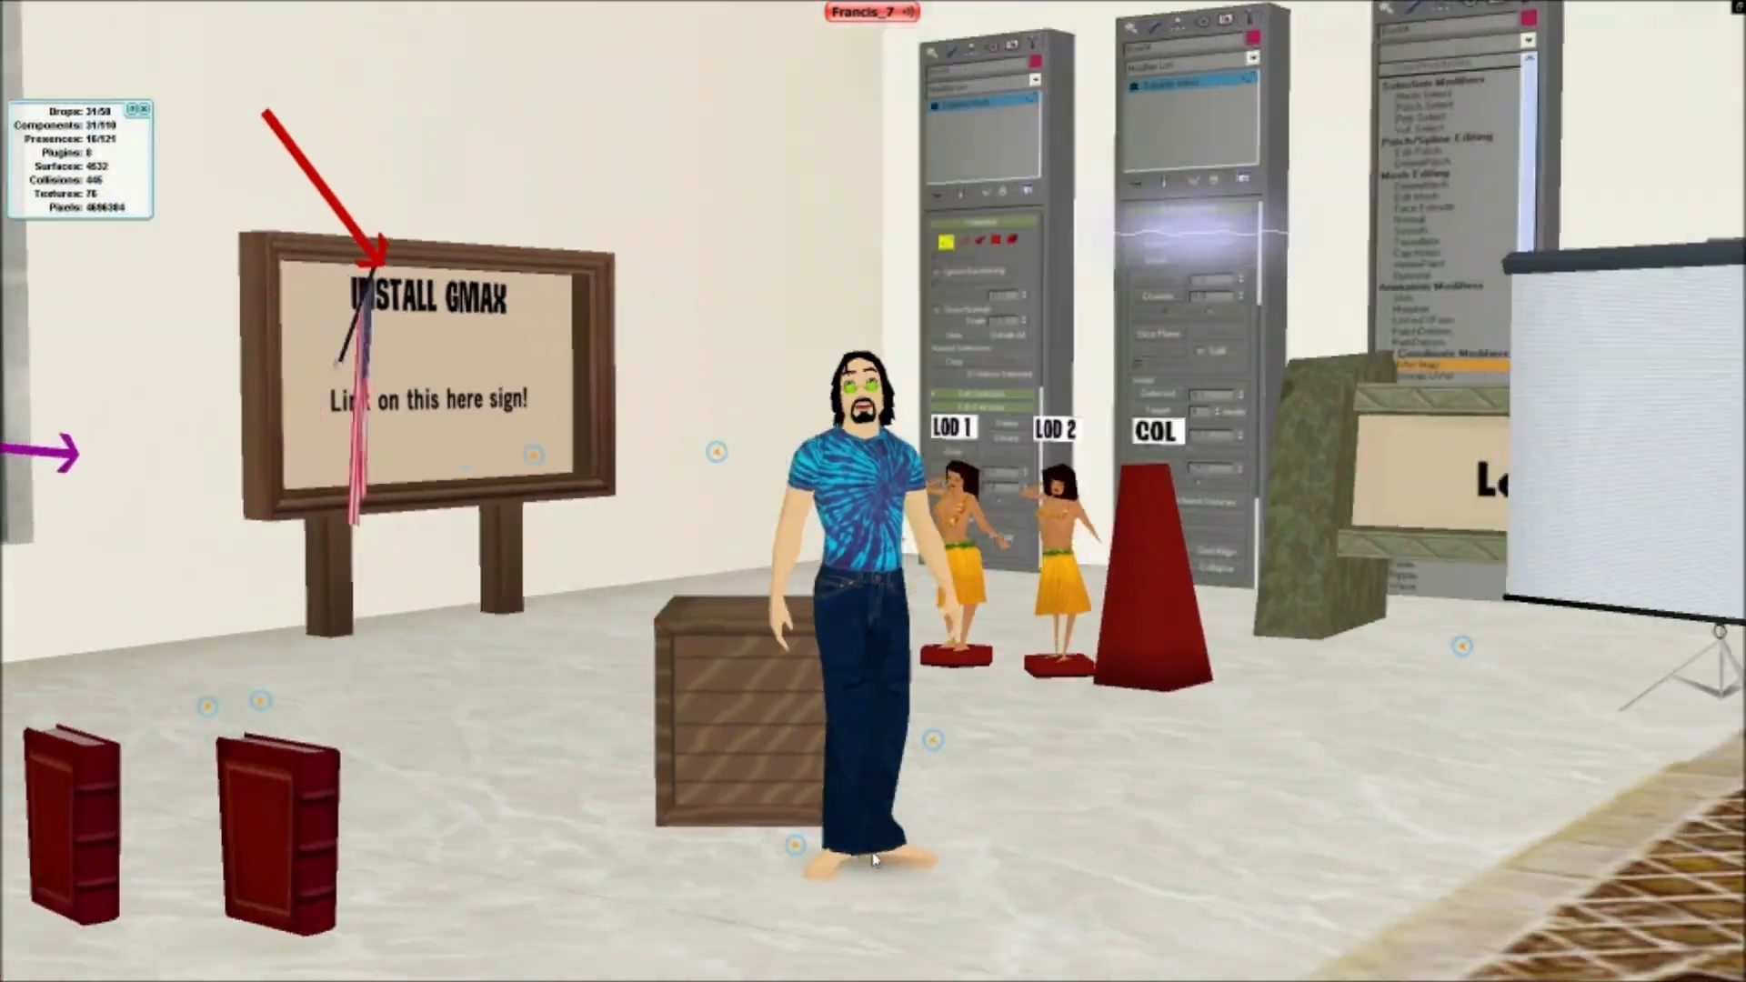
pyautogui.press('Right')
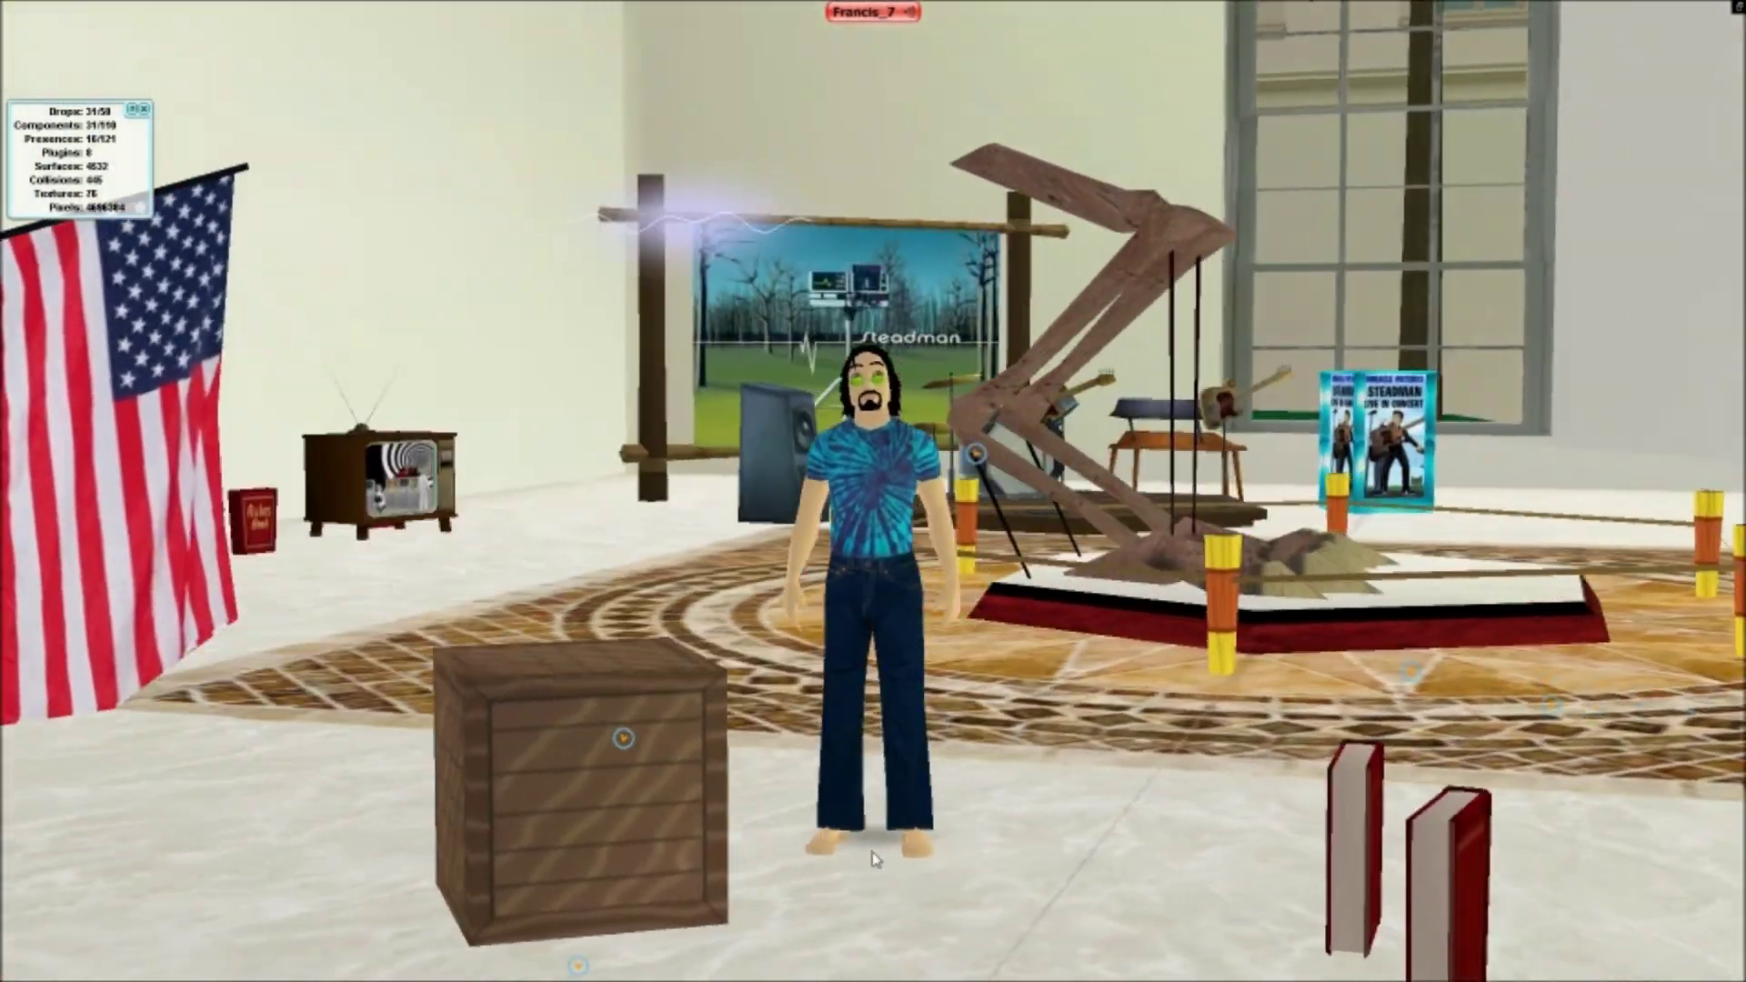
pyautogui.press('Left')
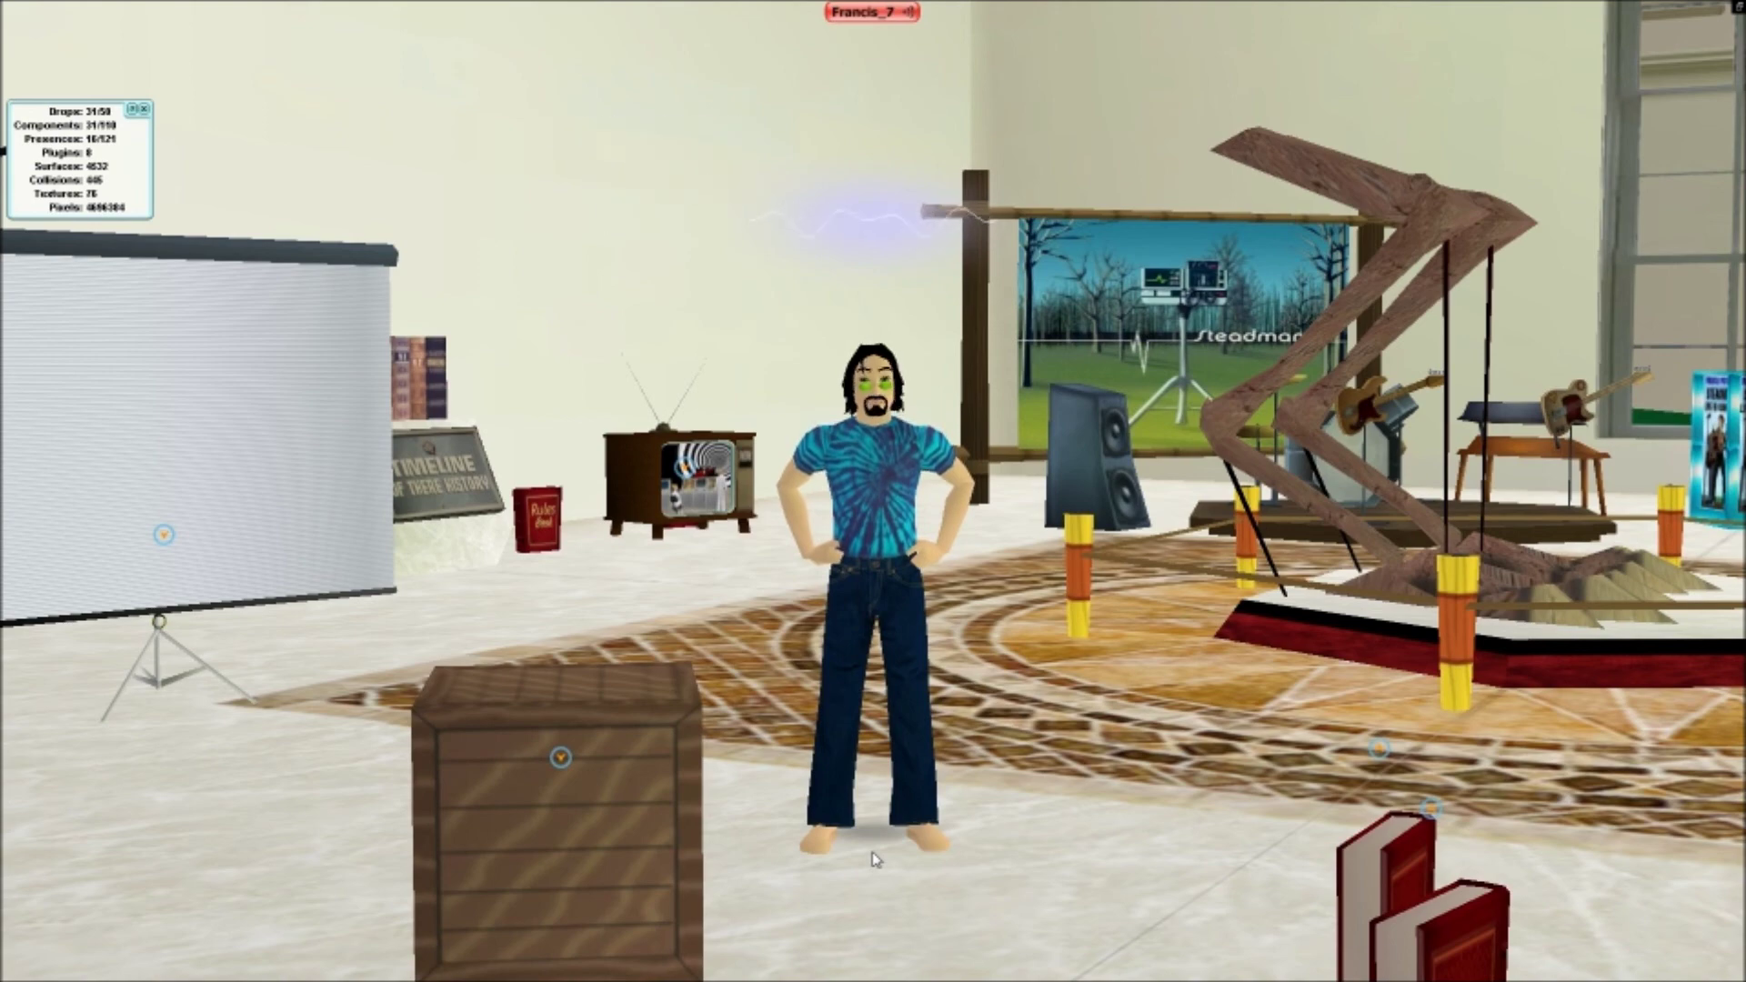
# - Turn back to the crate and LOD models and view the crate from shifted angles
pyautogui.press('Left')
pyautogui.press('Left')
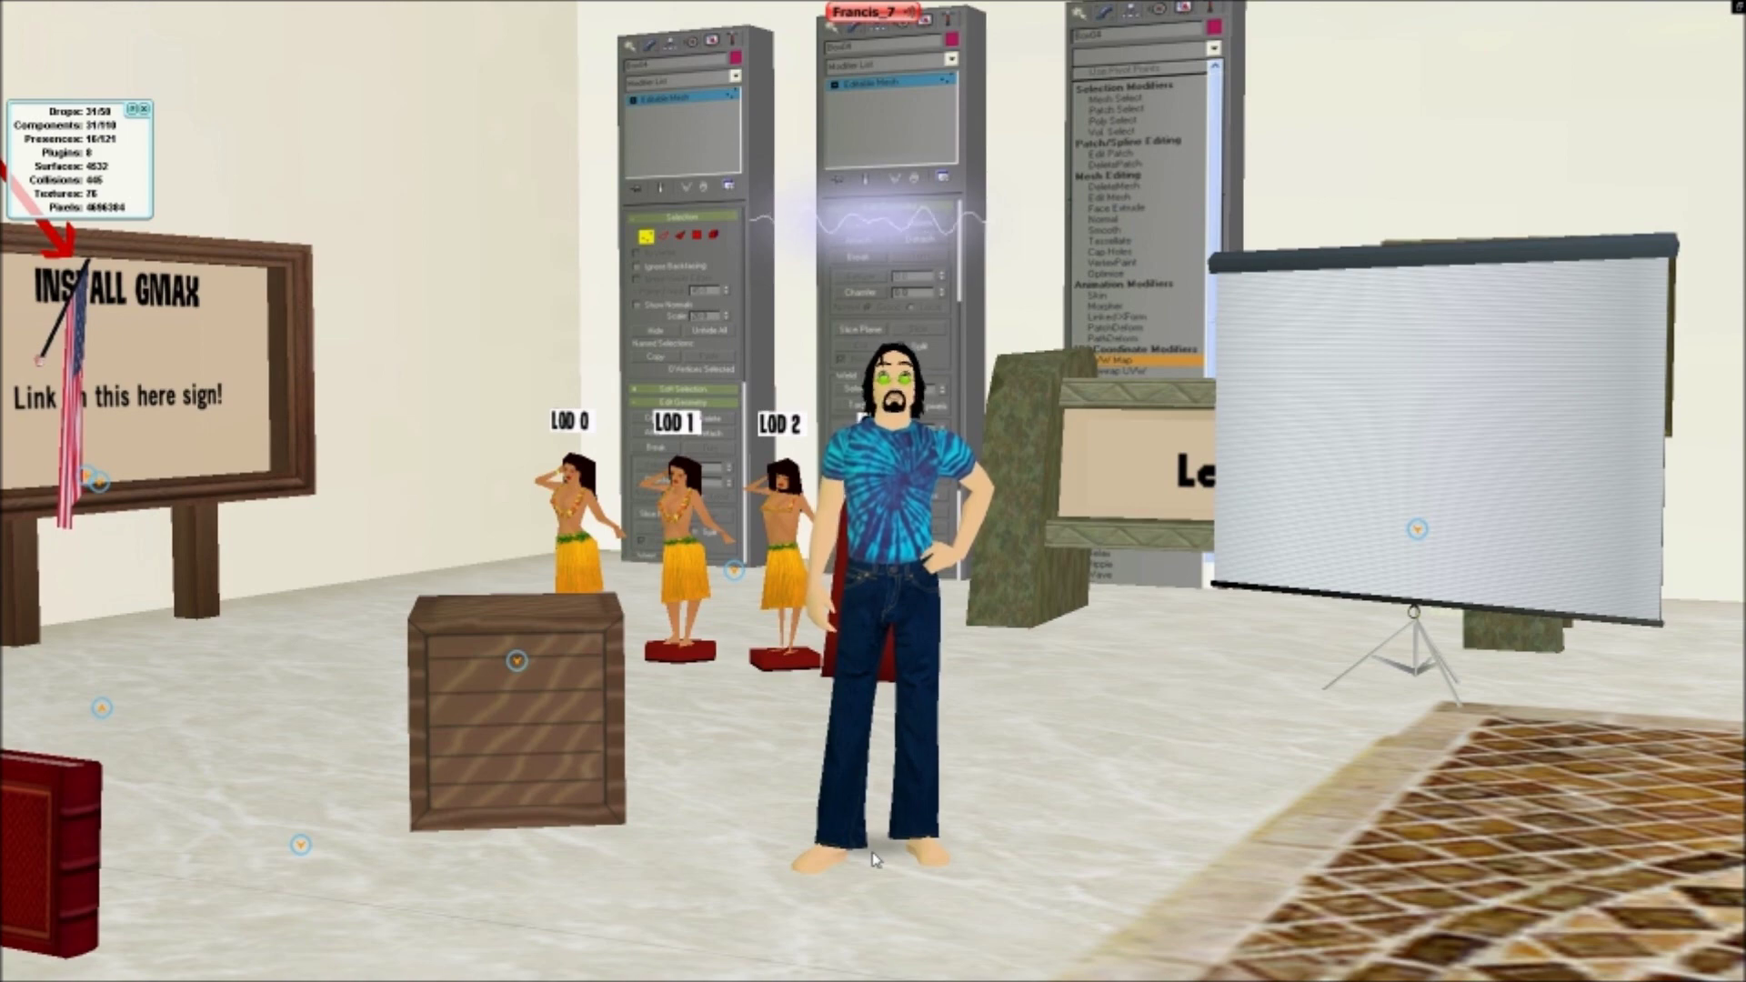
pyautogui.press('Right')
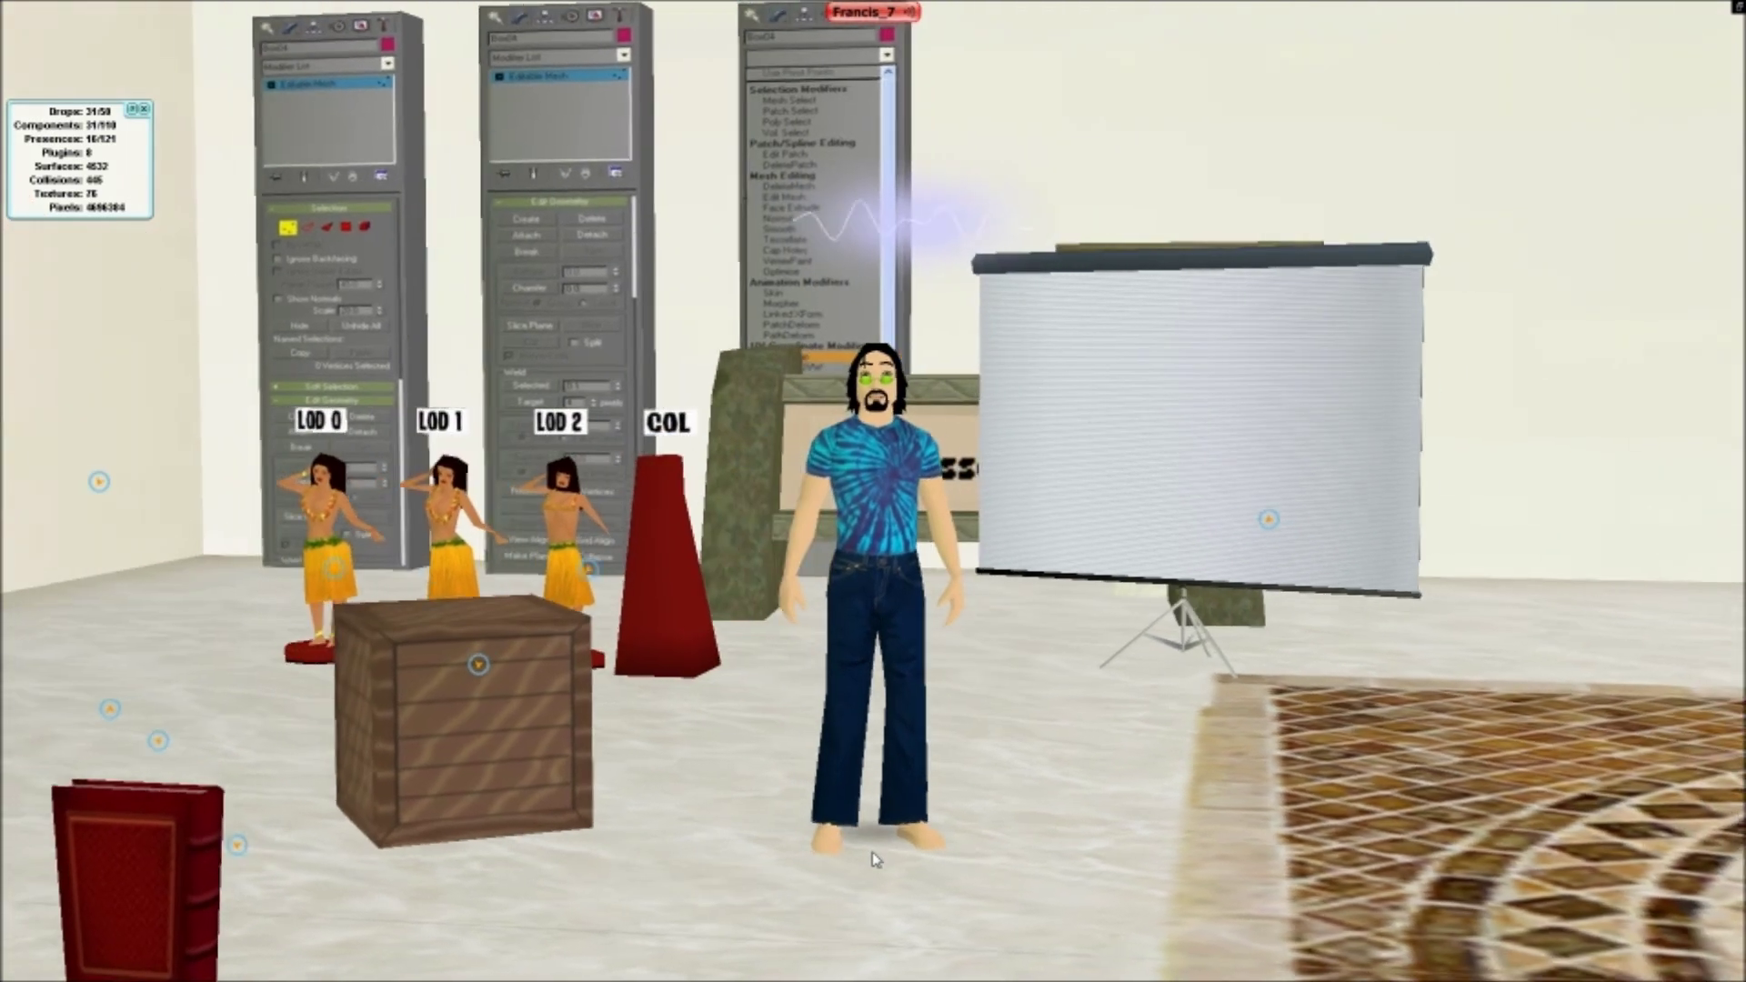
pyautogui.press('Left')
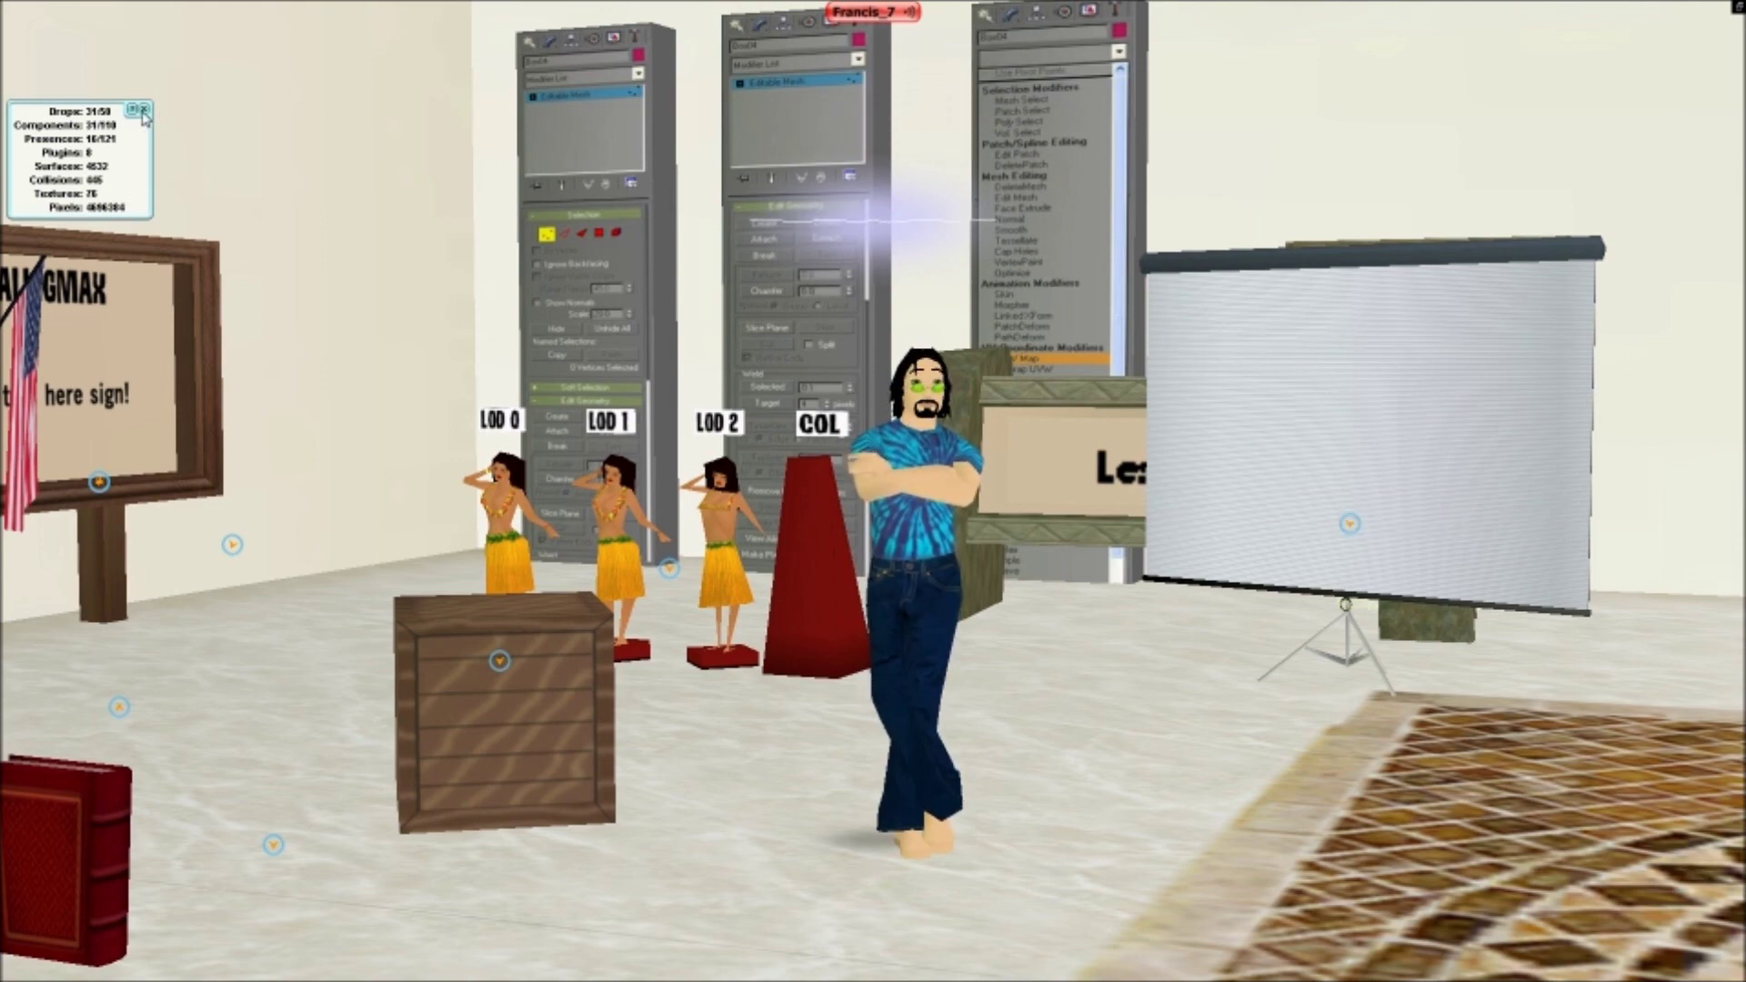
pyautogui.scroll(3, 564, 235)
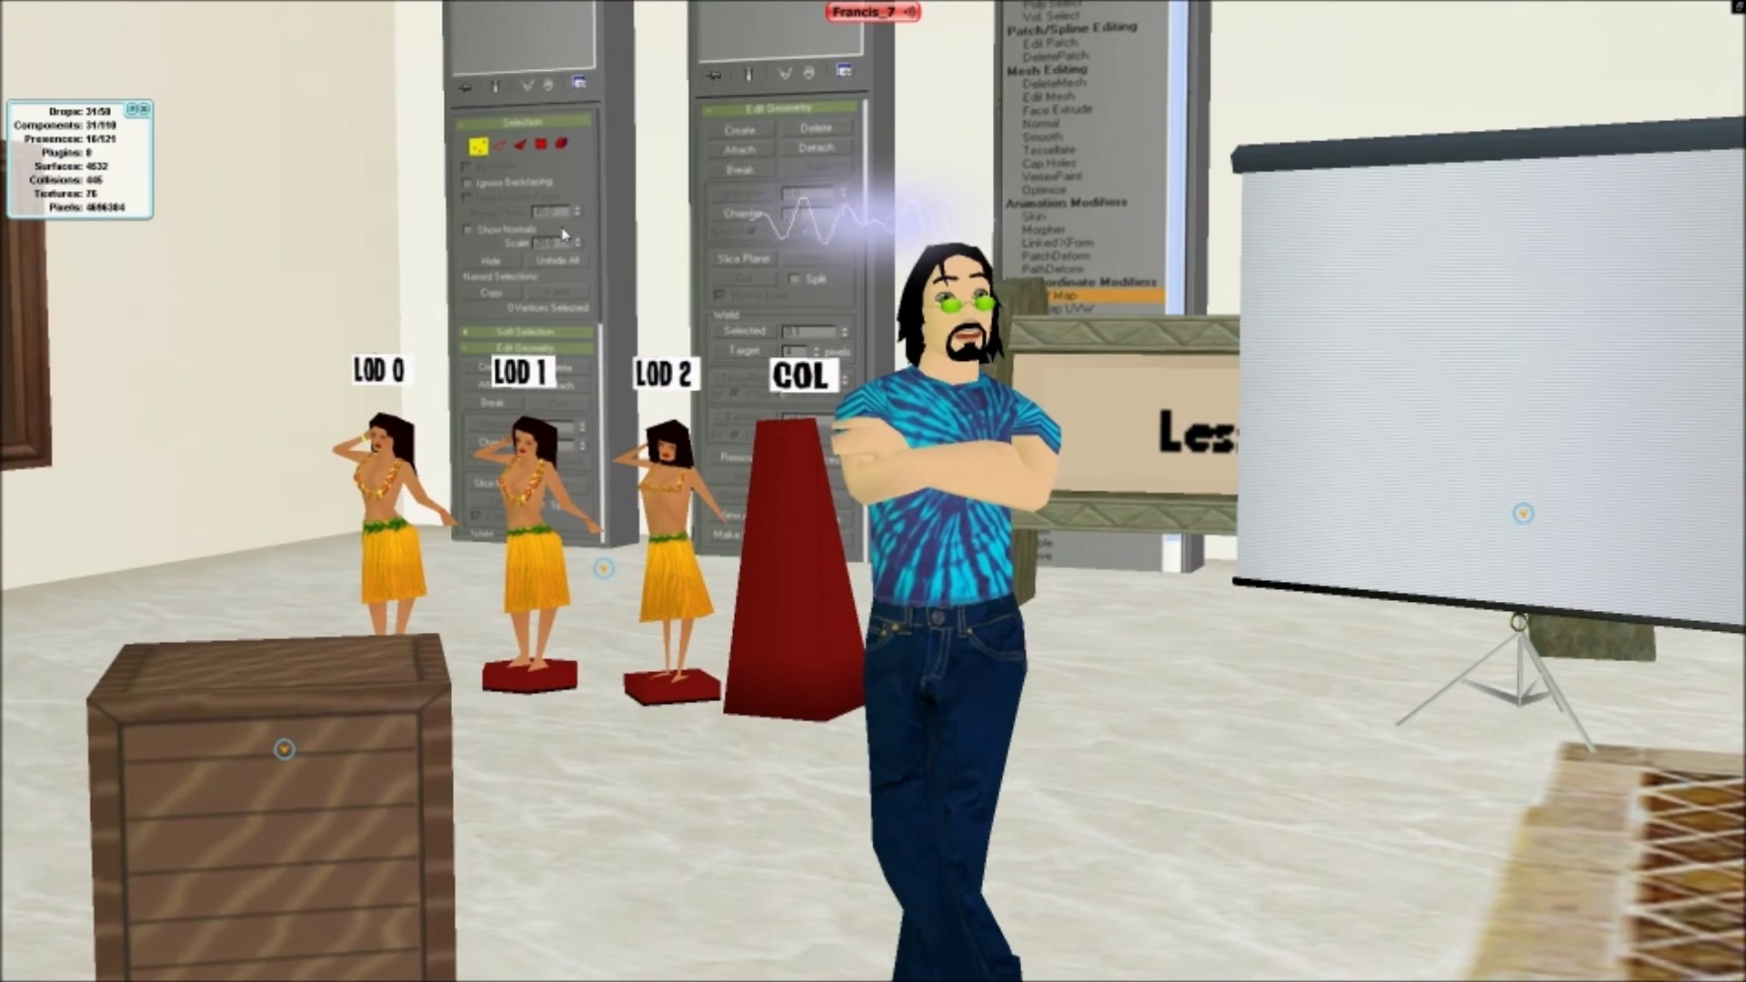
pyautogui.press('Right')
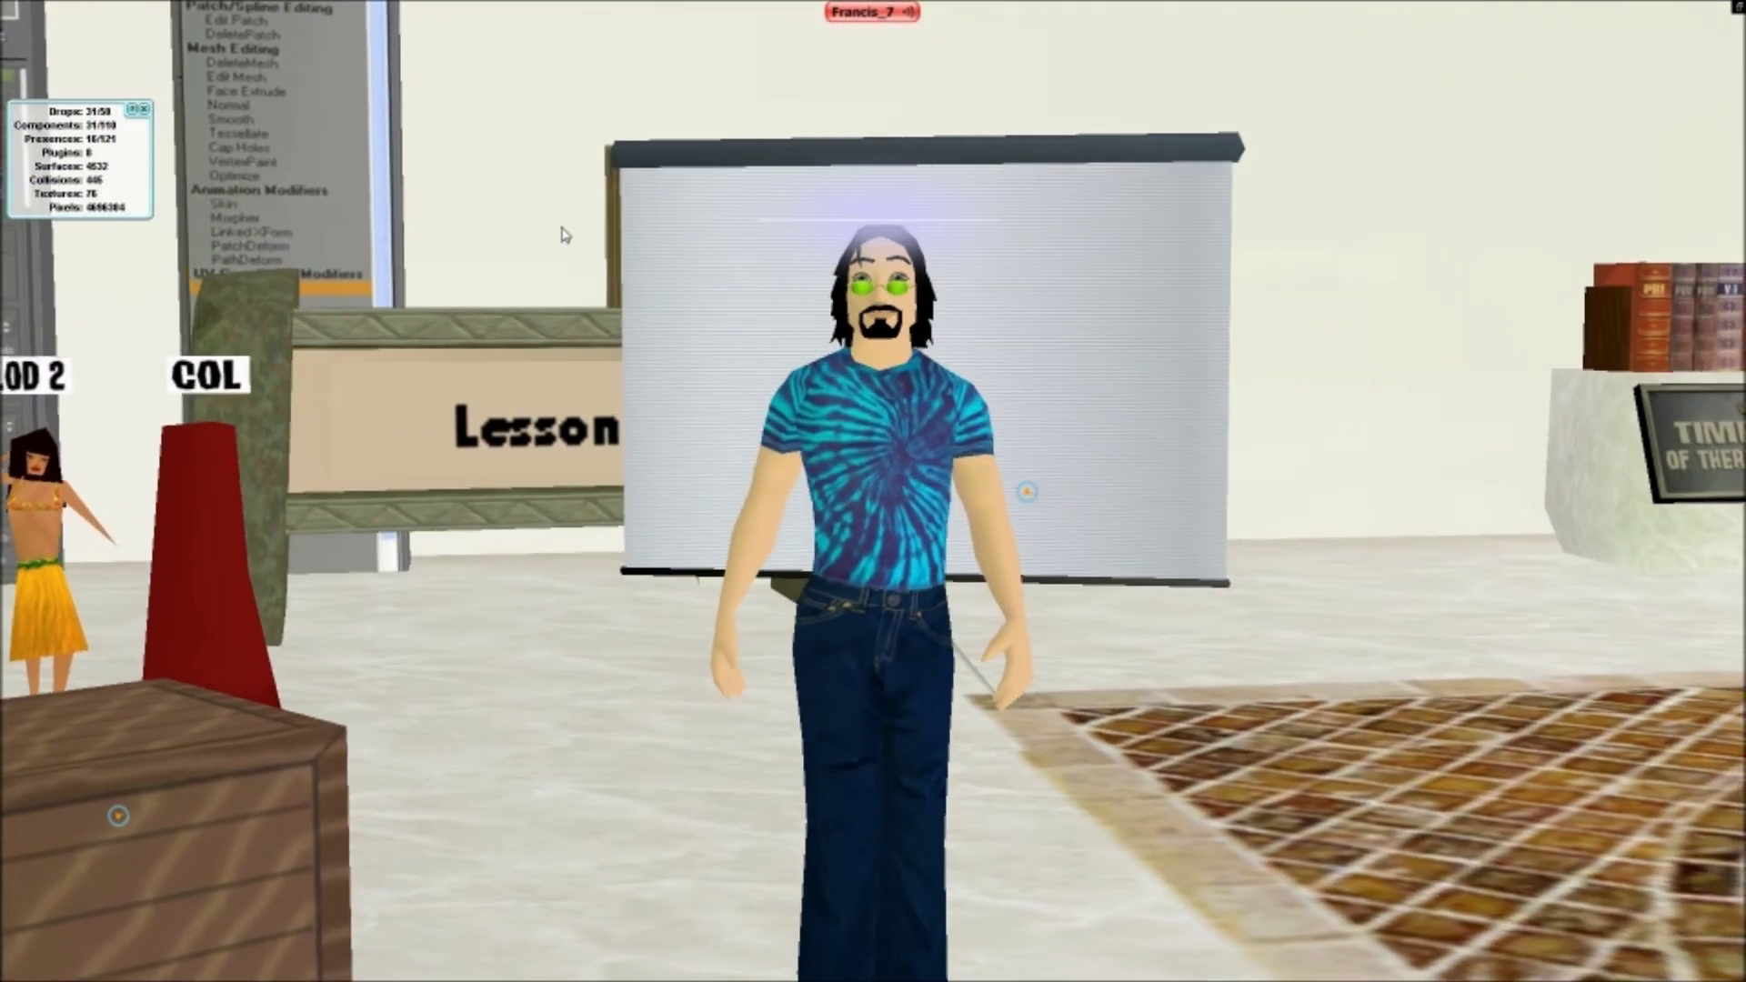